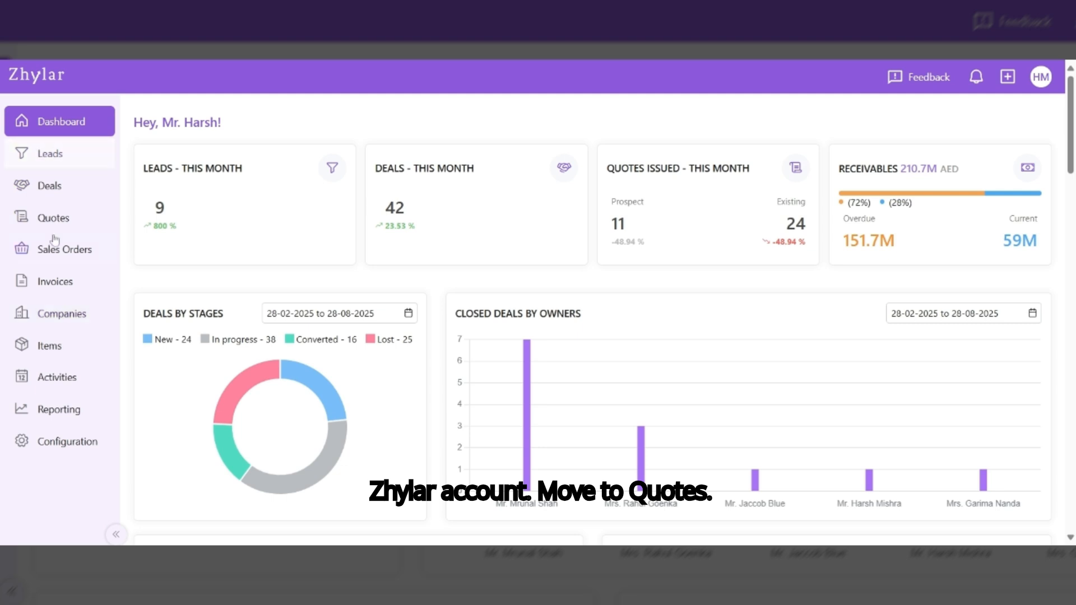
# - Open a blank new quote and display the quick-create options for other record types
pyautogui.click(71, 219)
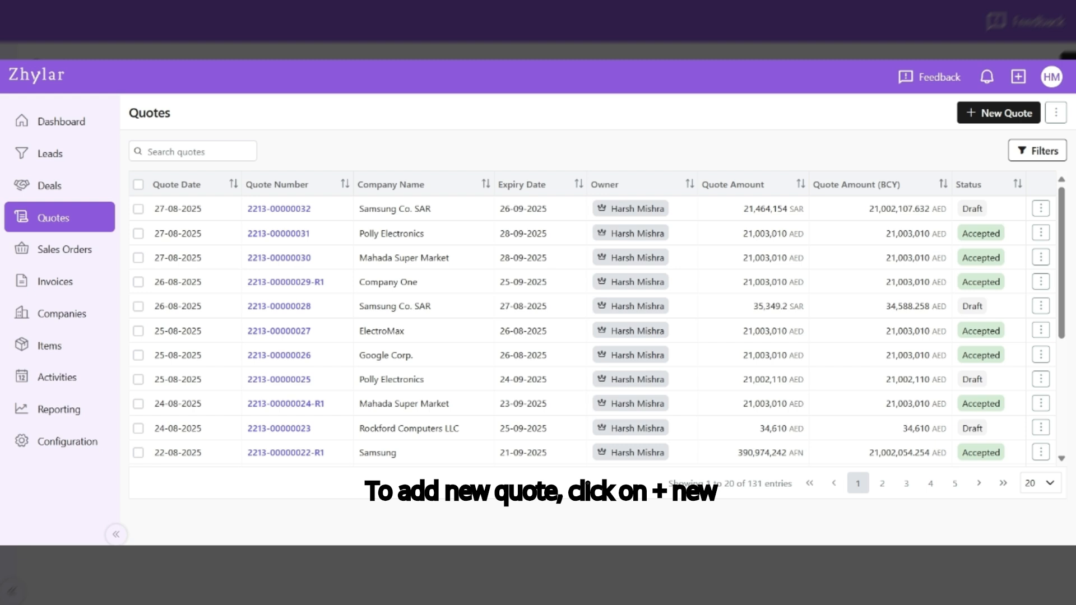
pyautogui.click(982, 118)
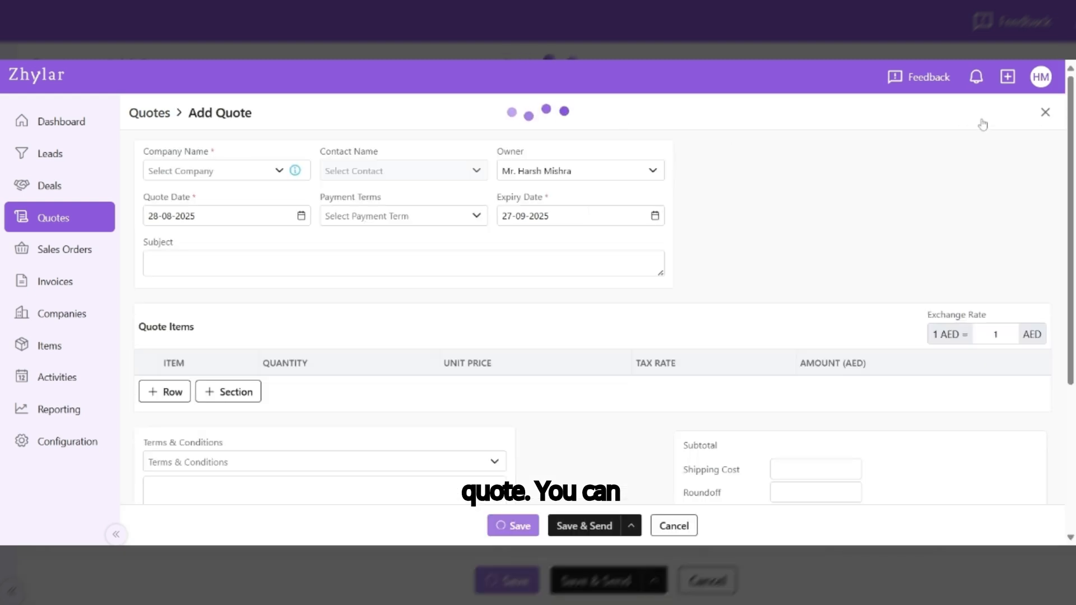
pyautogui.click(1008, 77)
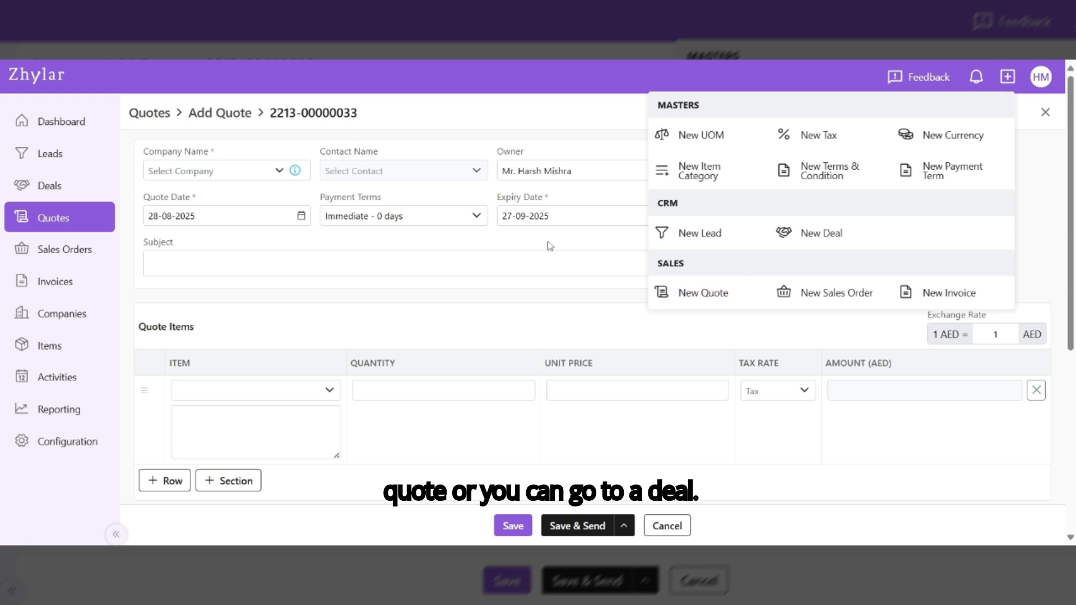
# - Create a quote from the New Deal Mahada SM deal in the Analysis stage
pyautogui.click(57, 189)
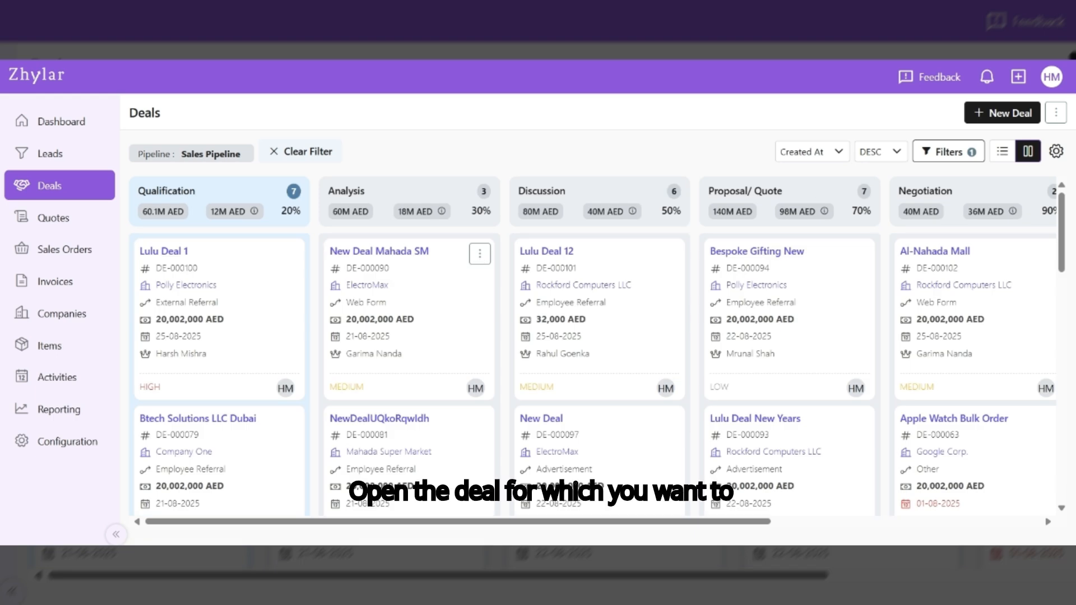
pyautogui.click(480, 254)
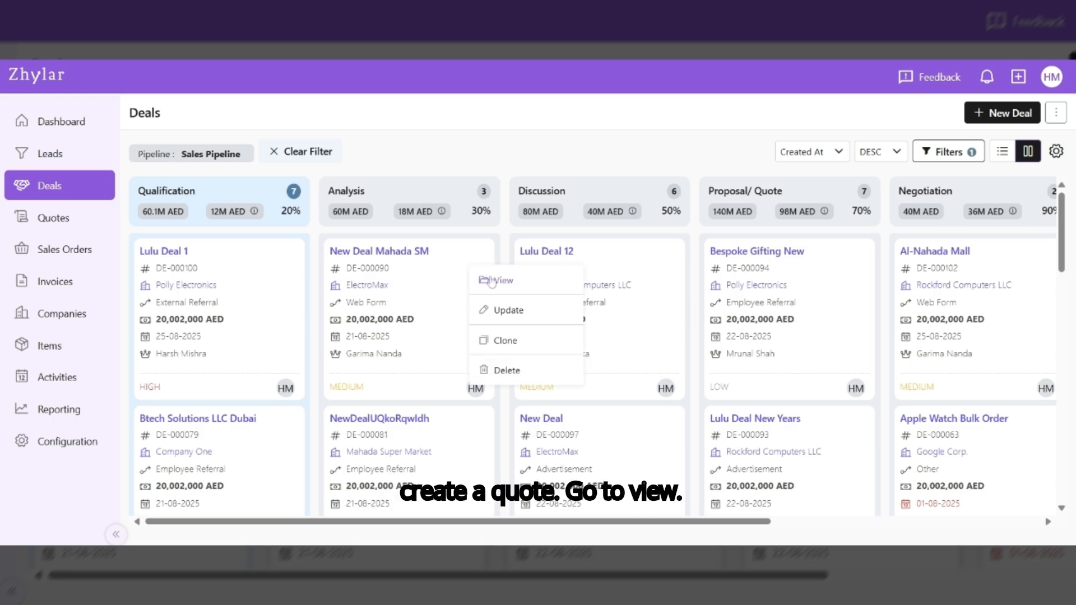
pyautogui.click(492, 281)
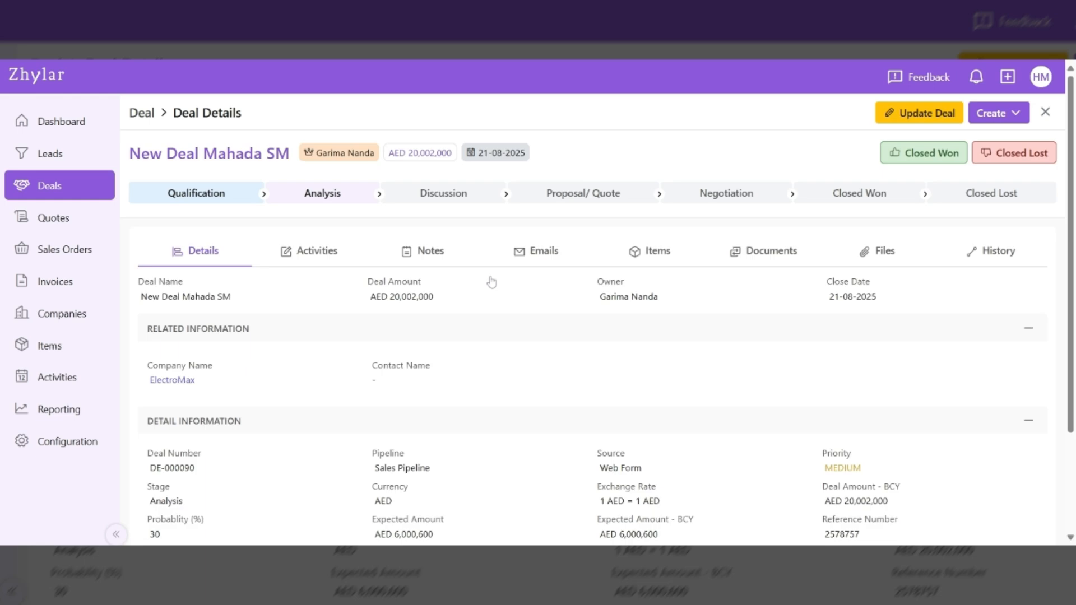
pyautogui.click(1015, 113)
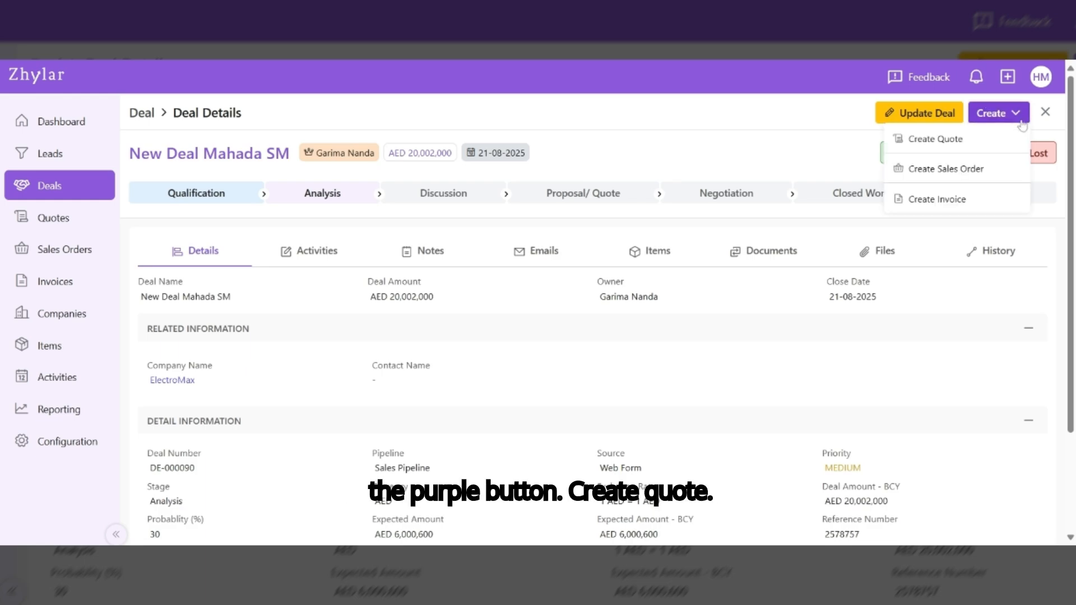
pyautogui.click(953, 138)
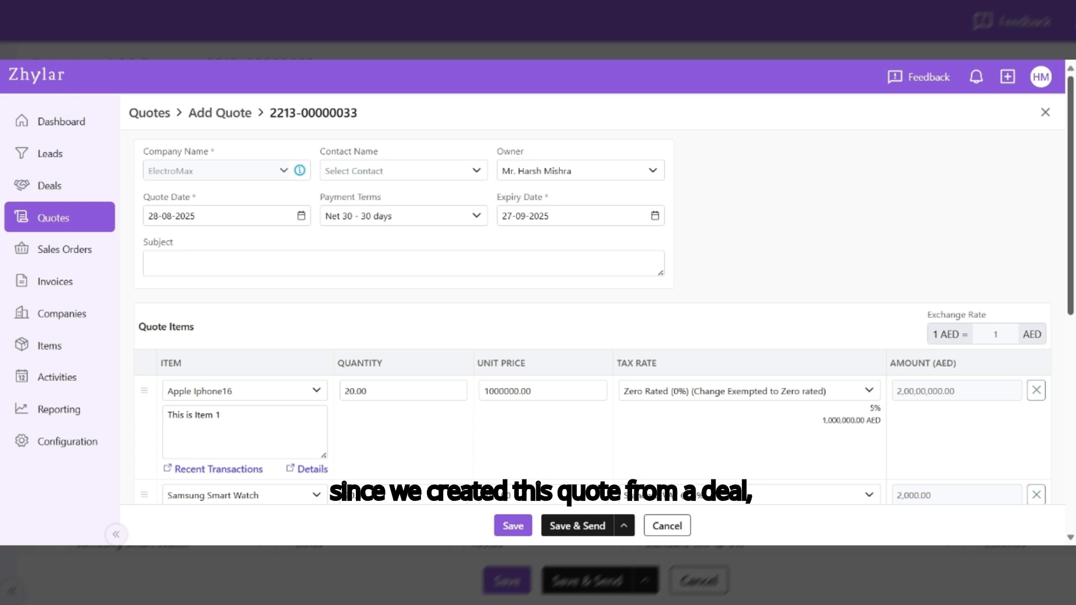
# - Review the deal-based quote's prefilled items, terms and totals, and close it without saving
pyautogui.scroll(-2, 1067, 286)
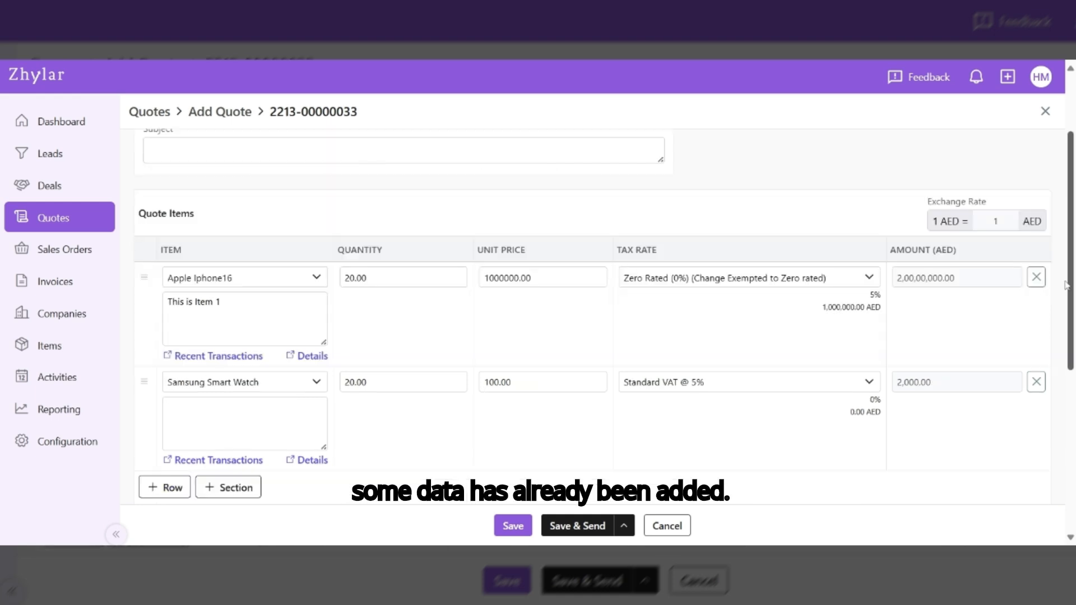
pyautogui.scroll(-3, 1067, 286)
pyautogui.scroll(-2, 1040, 391)
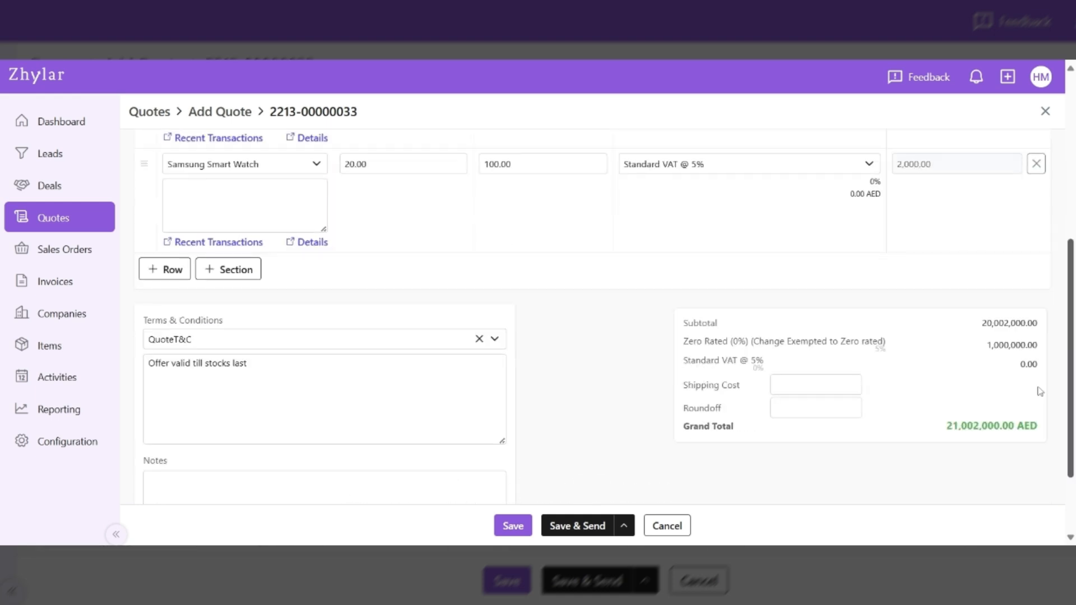
pyautogui.scroll(6, 1038, 303)
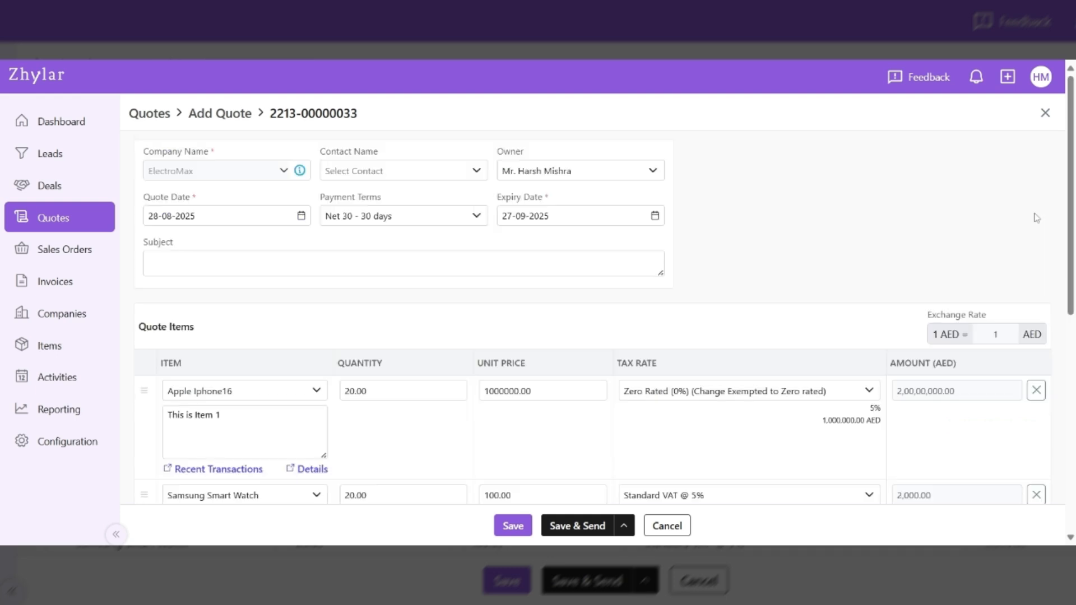
pyautogui.click(1047, 112)
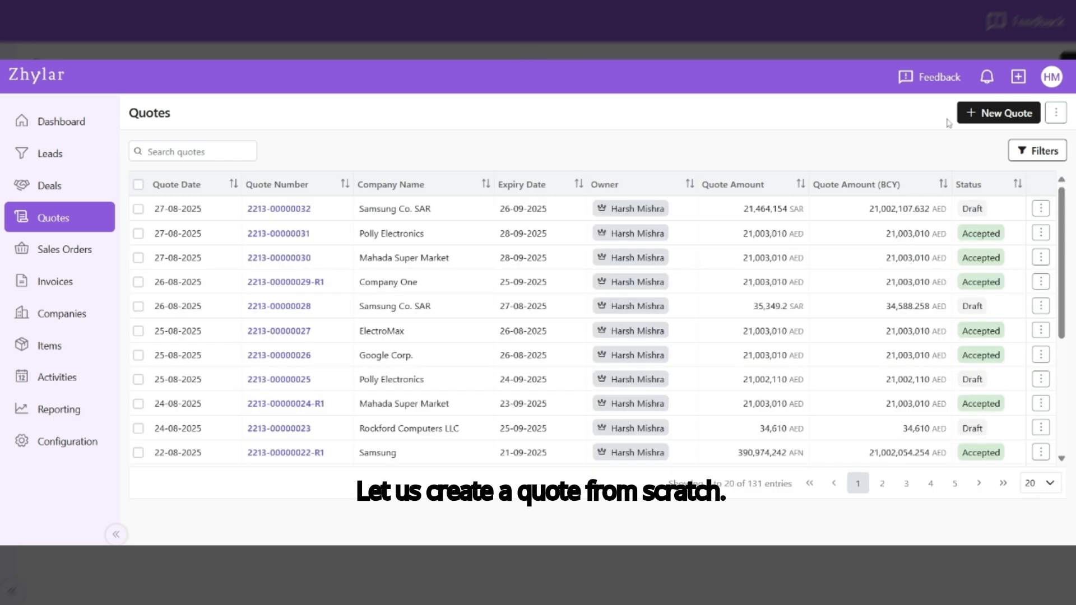
# - Start a new quote from scratch with Google Corp. as the company
pyautogui.click(980, 117)
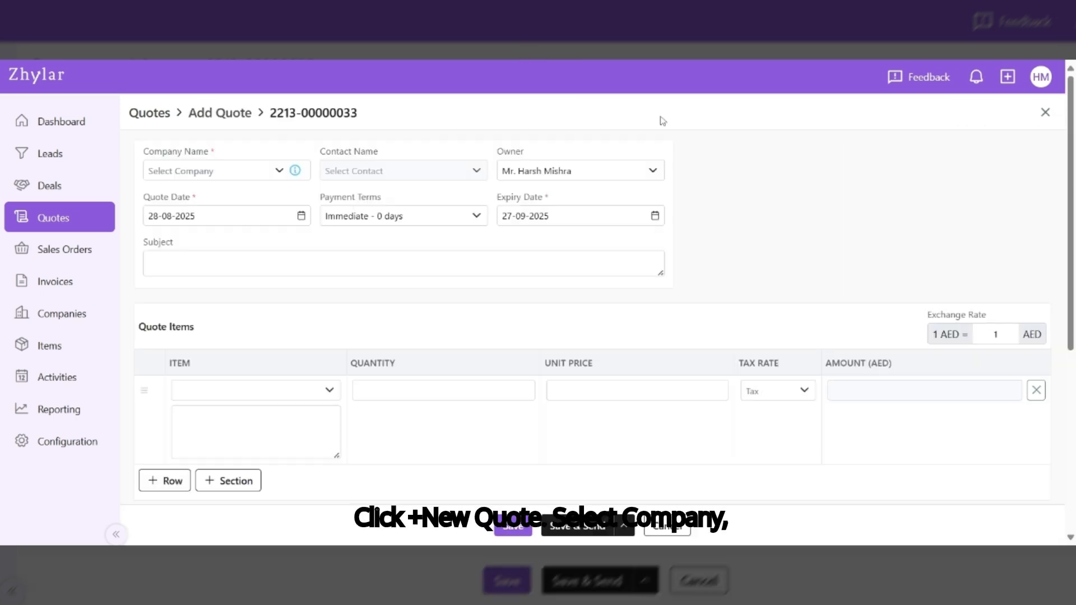
pyautogui.click(193, 172)
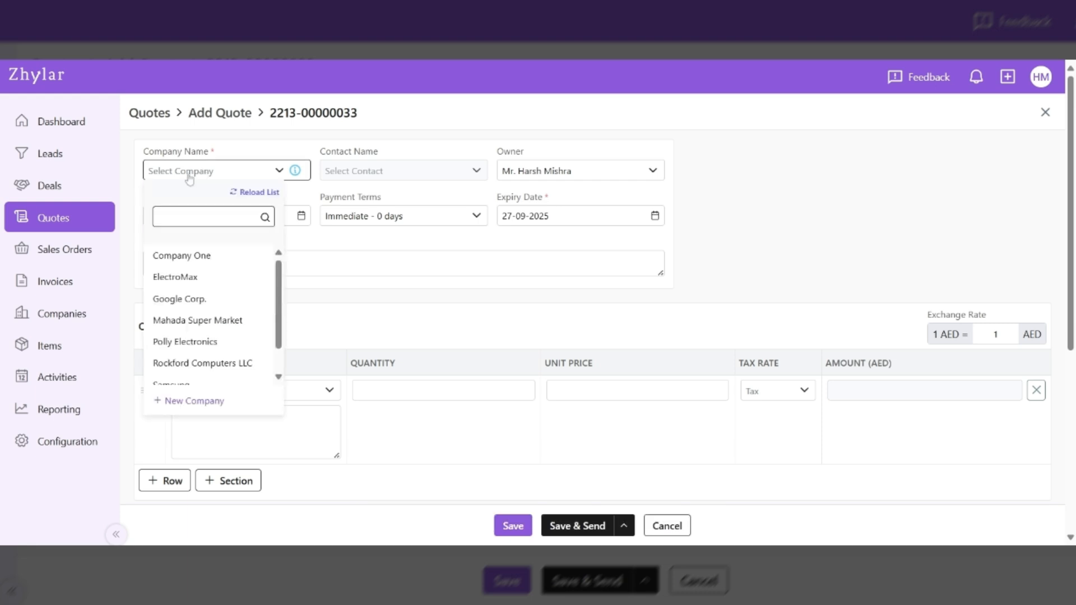
pyautogui.click(192, 298)
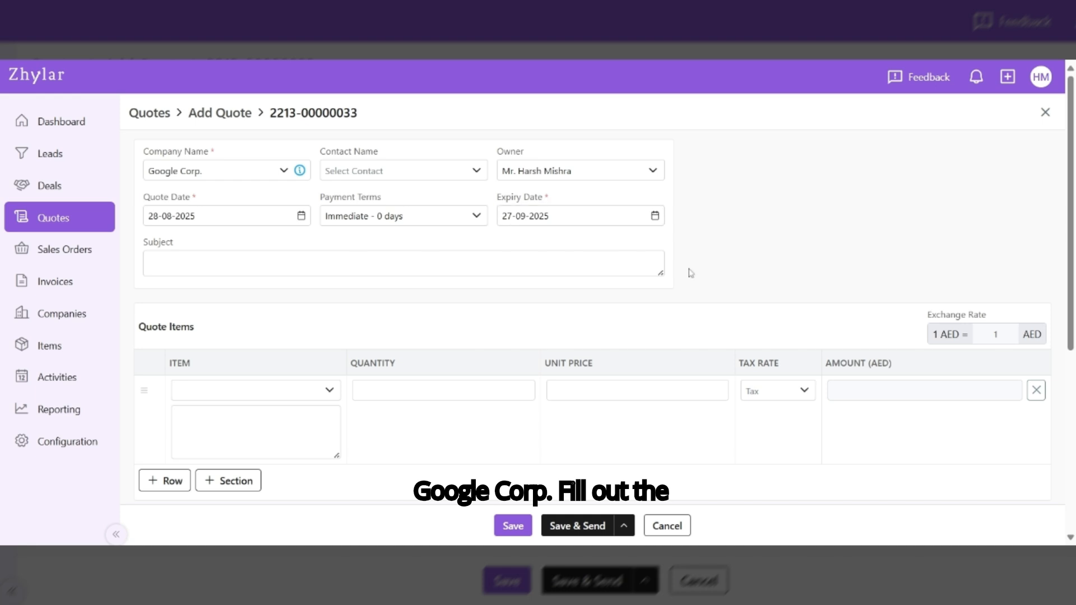
# - Add Apple Iphone16 as the first item of the quote
pyautogui.scroll(-2, 1062, 236)
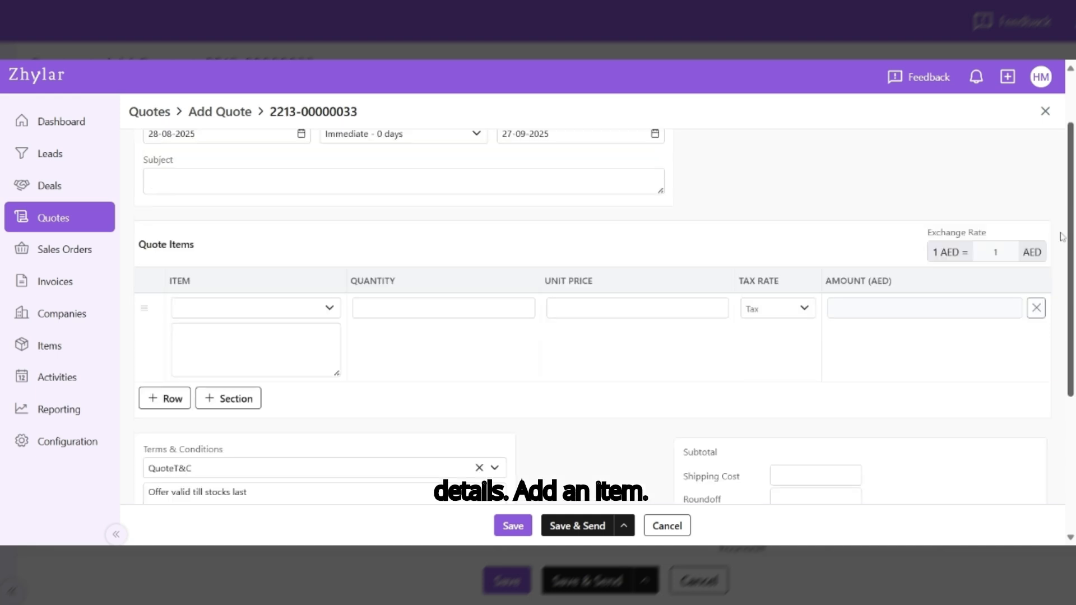
pyautogui.scroll(-1, 1062, 237)
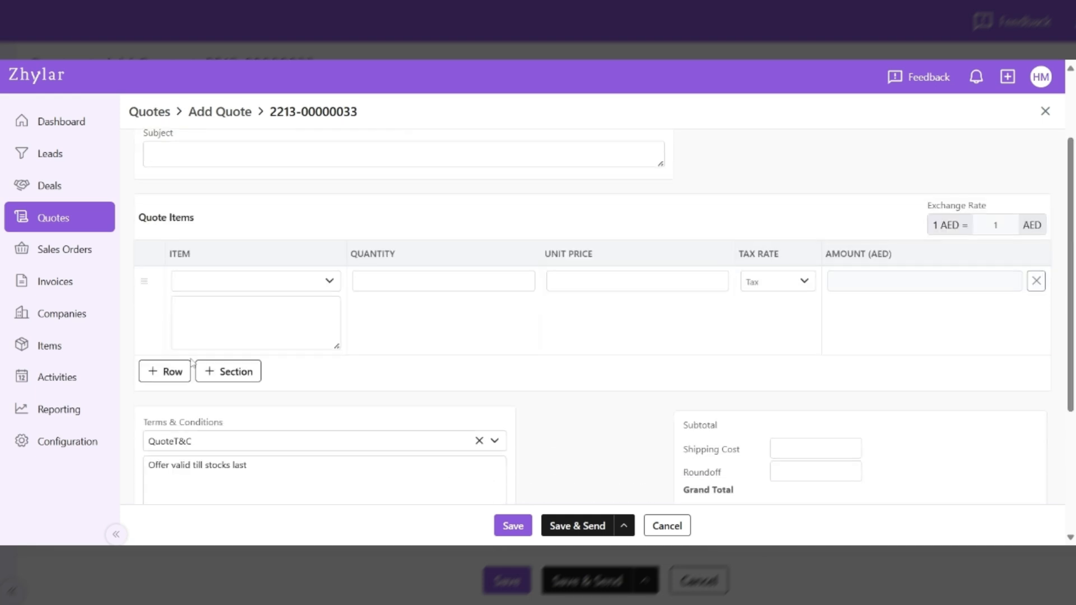
pyautogui.click(255, 322)
pyautogui.click(297, 286)
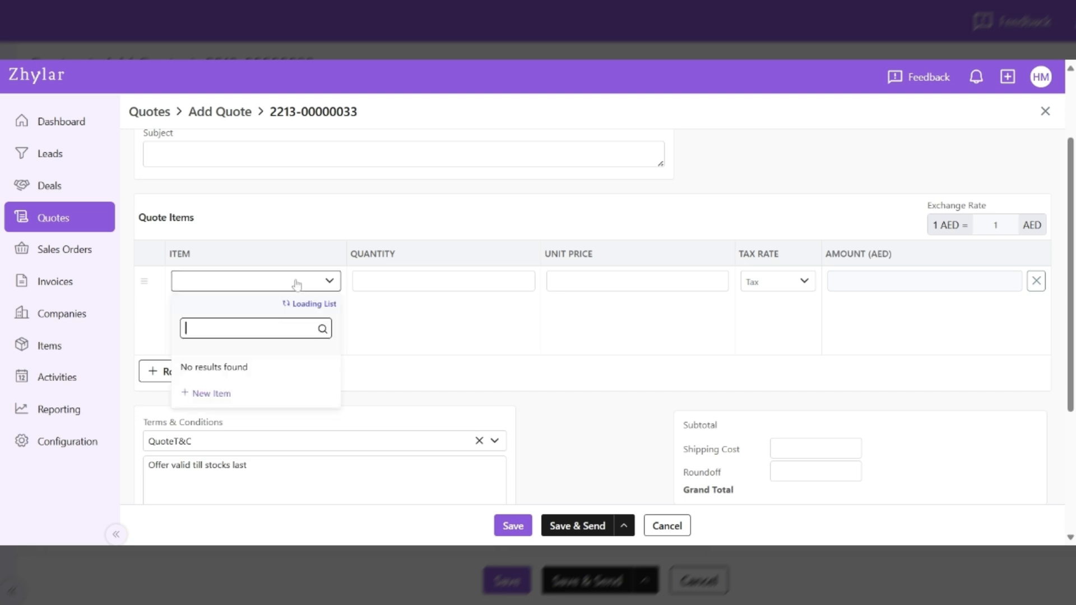
pyautogui.click(250, 367)
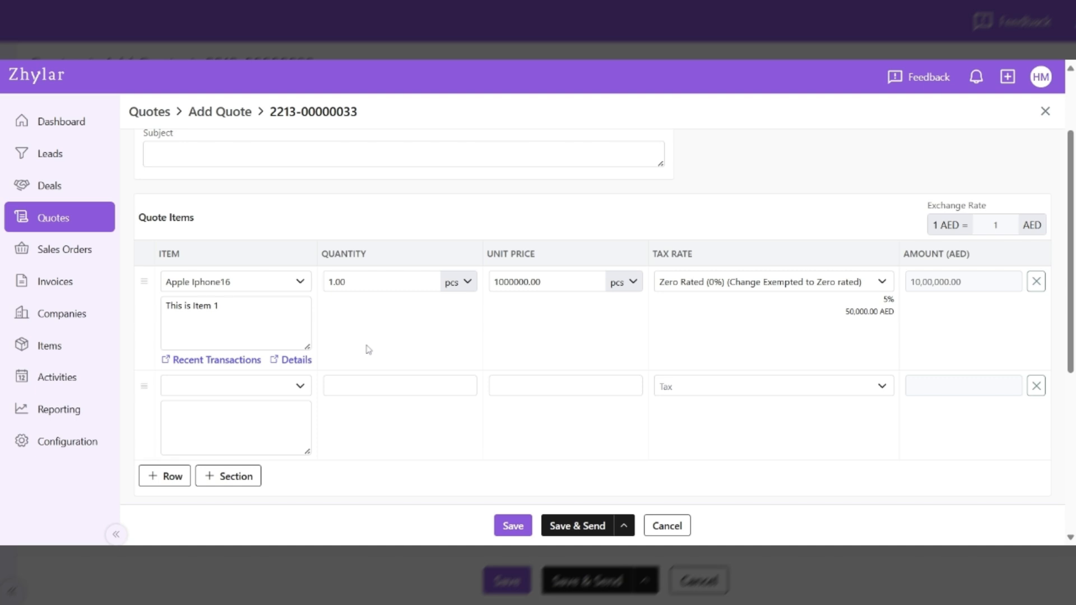
# - Clear the Apple Iphone16 description and set its unit price to 1000.00
pyautogui.hotkey('ctrl', 'a')
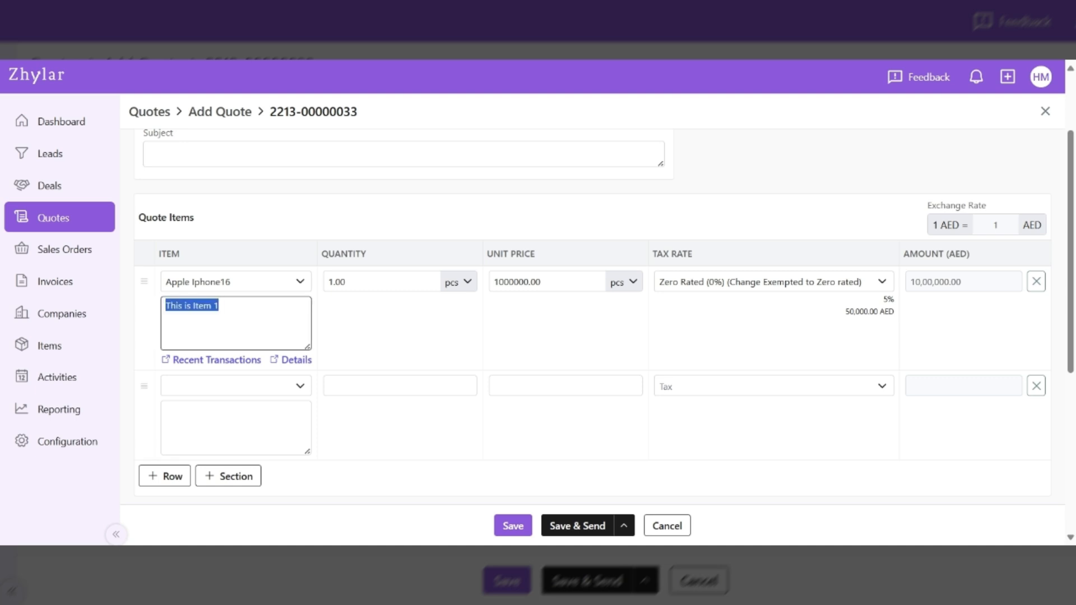
pyautogui.press('BackSpace')
pyautogui.click(481, 320)
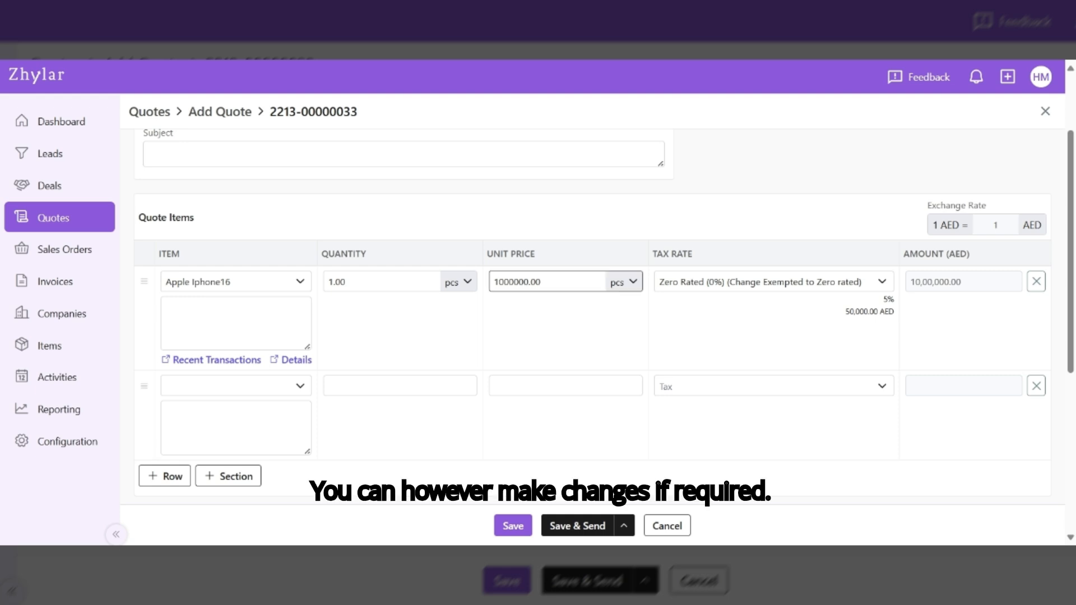
pyautogui.press('BackSpace')
pyautogui.press('BackSpace')
pyautogui.press('BackSpace')
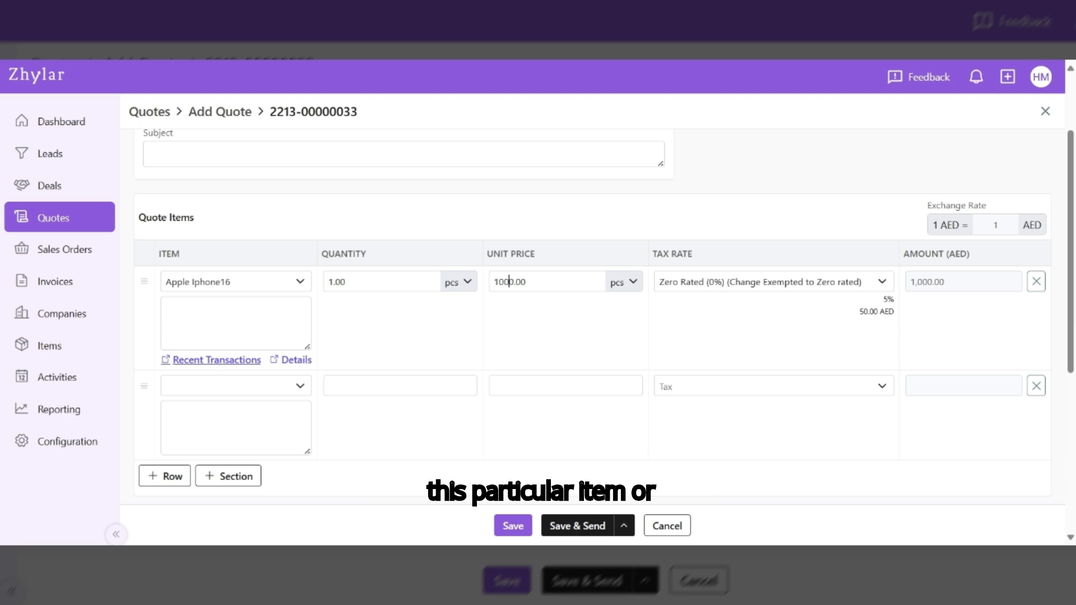
# - View the recent transactions and the item details for Apple Iphone16, closing each view
pyautogui.click(217, 361)
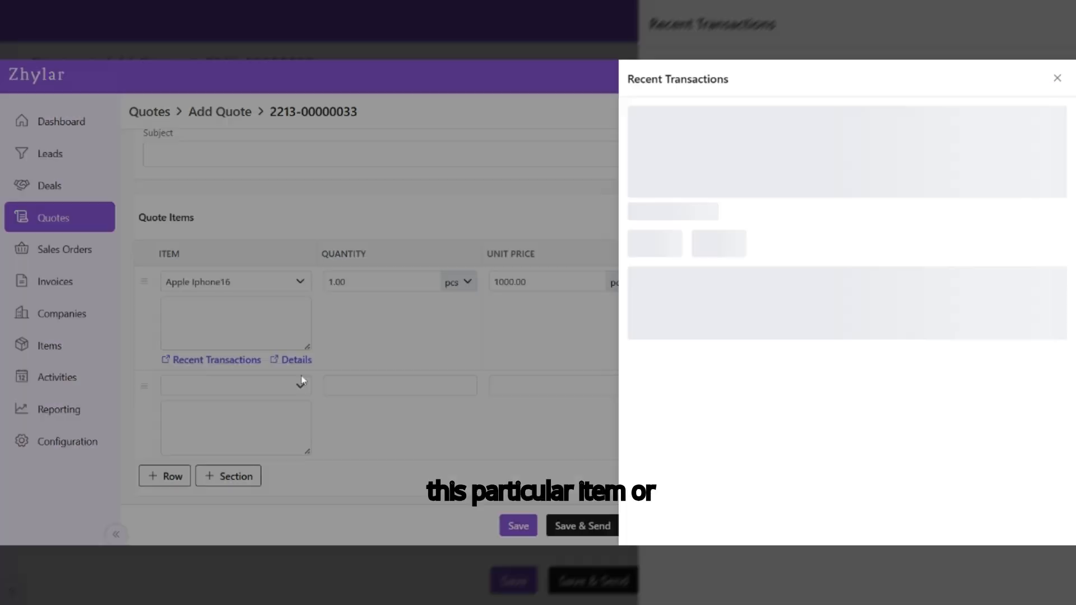
pyautogui.click(1058, 78)
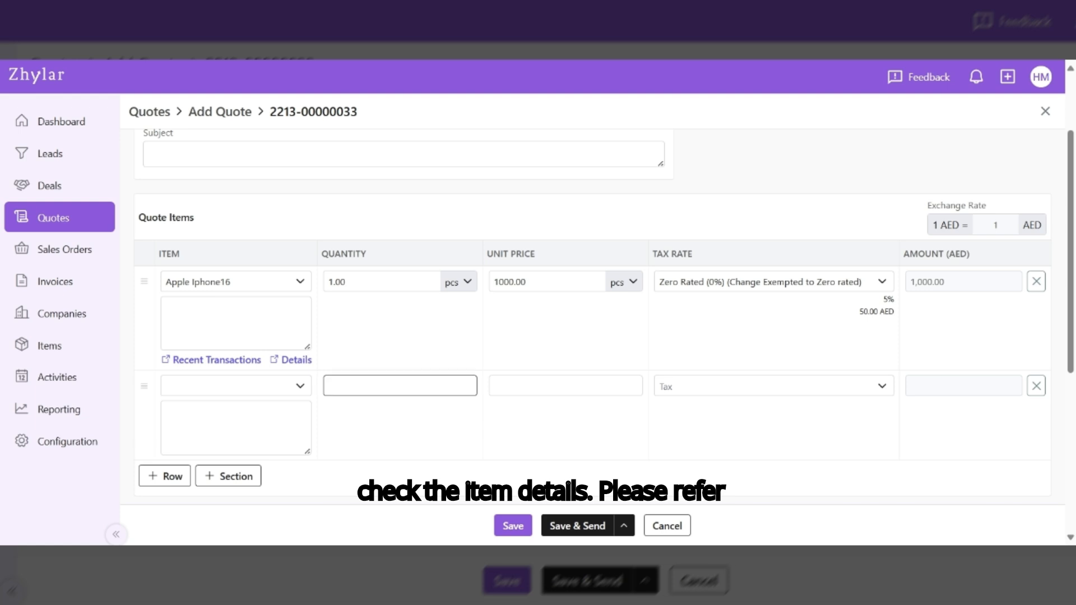
pyautogui.click(295, 361)
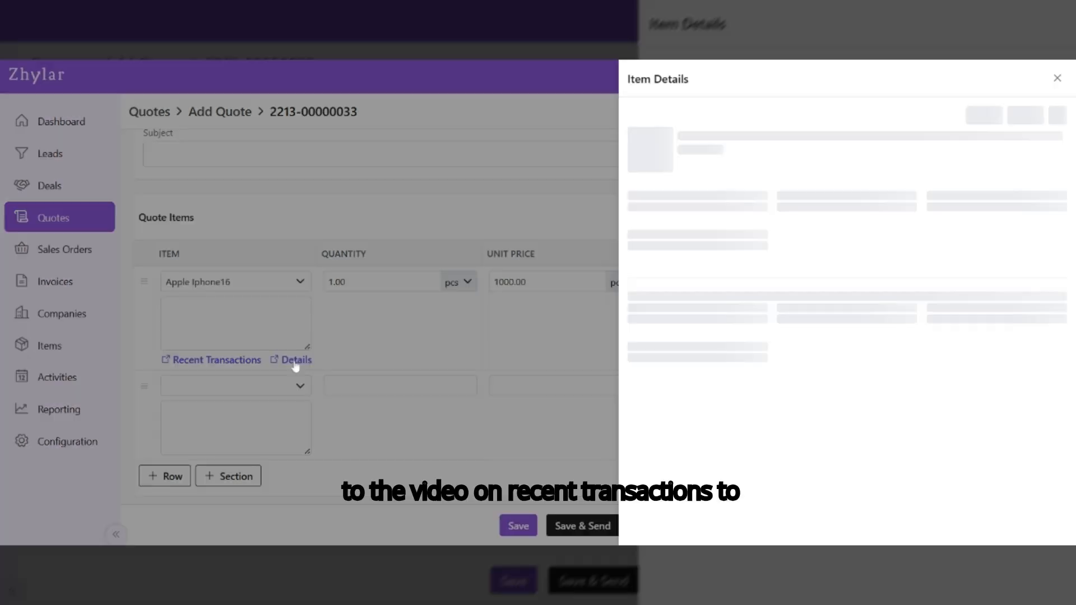
pyautogui.click(1056, 80)
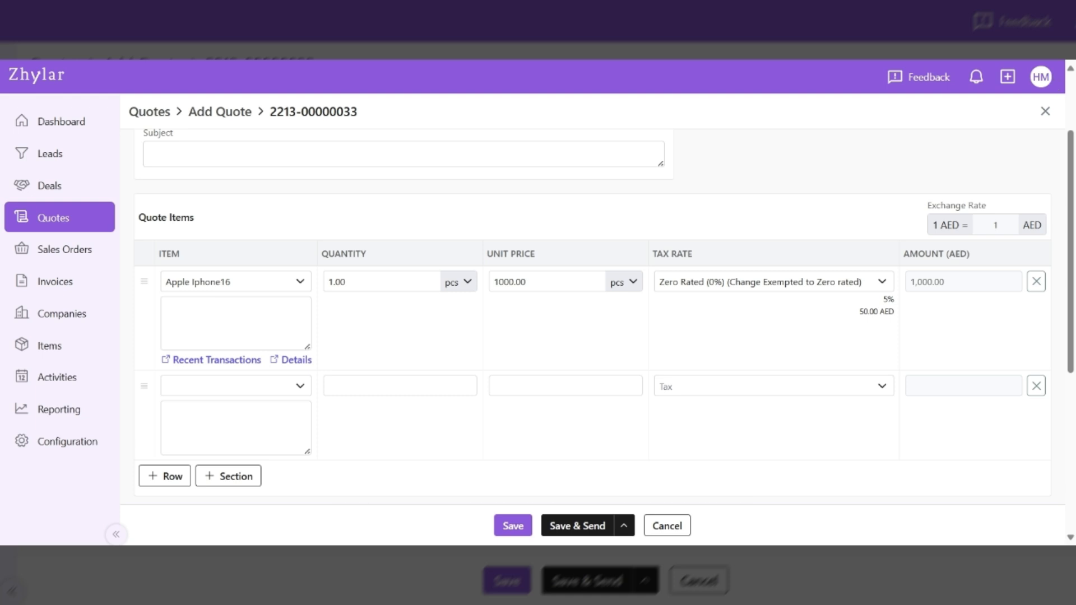
# - Add Lenovo Laptop as the second item of the quote
pyautogui.click(245, 387)
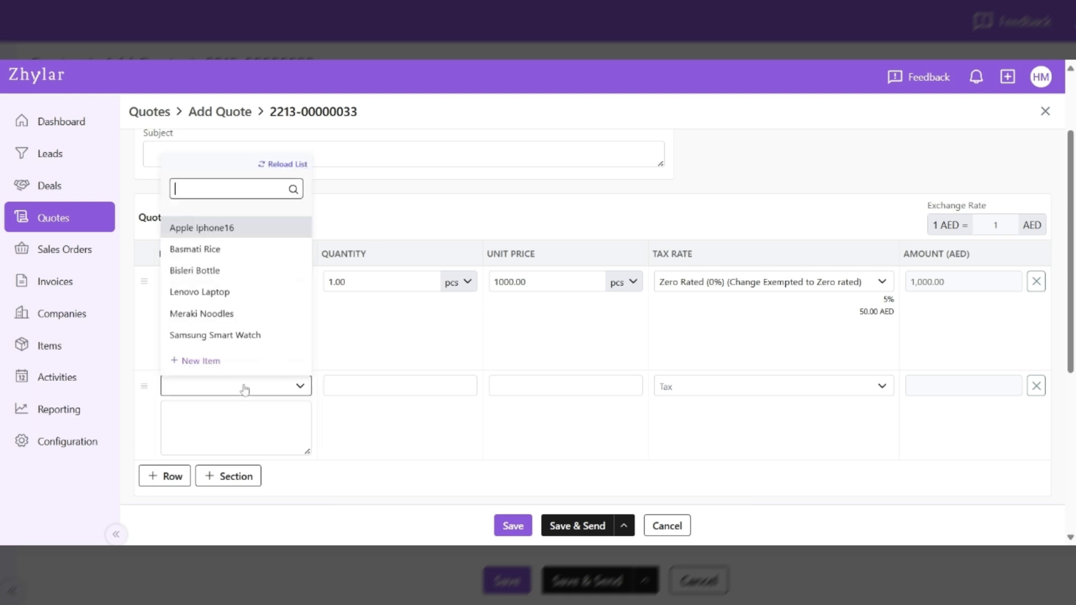
pyautogui.click(218, 295)
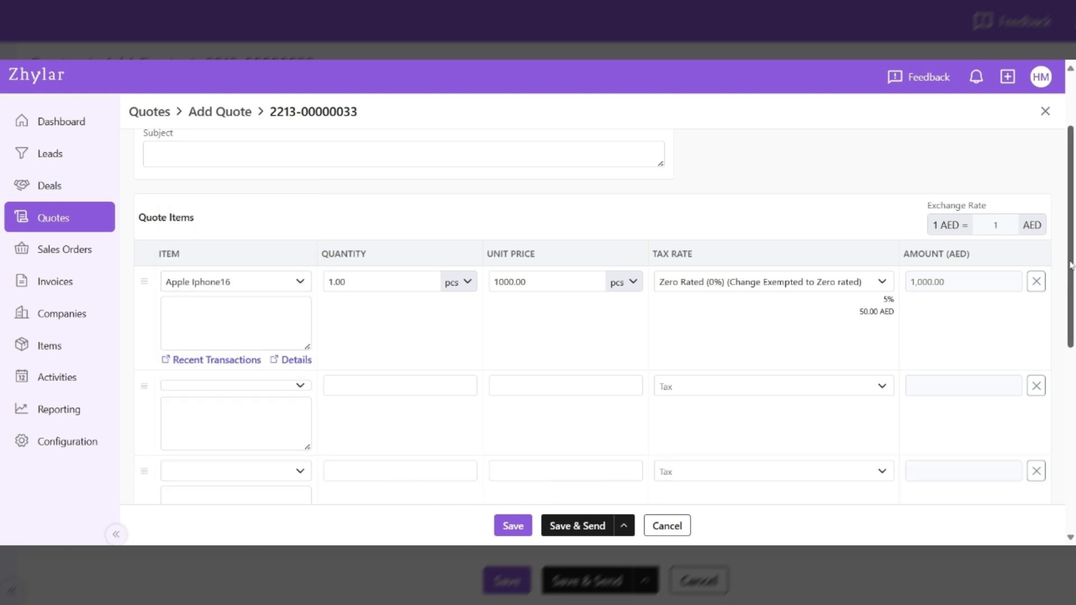
pyautogui.moveTo(1070, 265); pyautogui.dragTo(1065, 306)
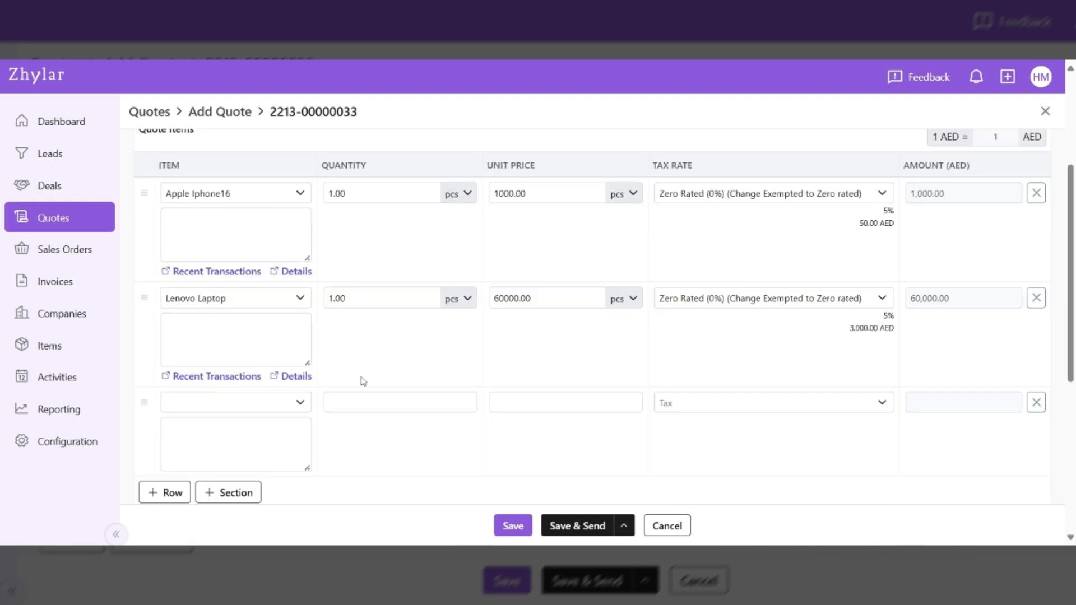
pyautogui.click(502, 299)
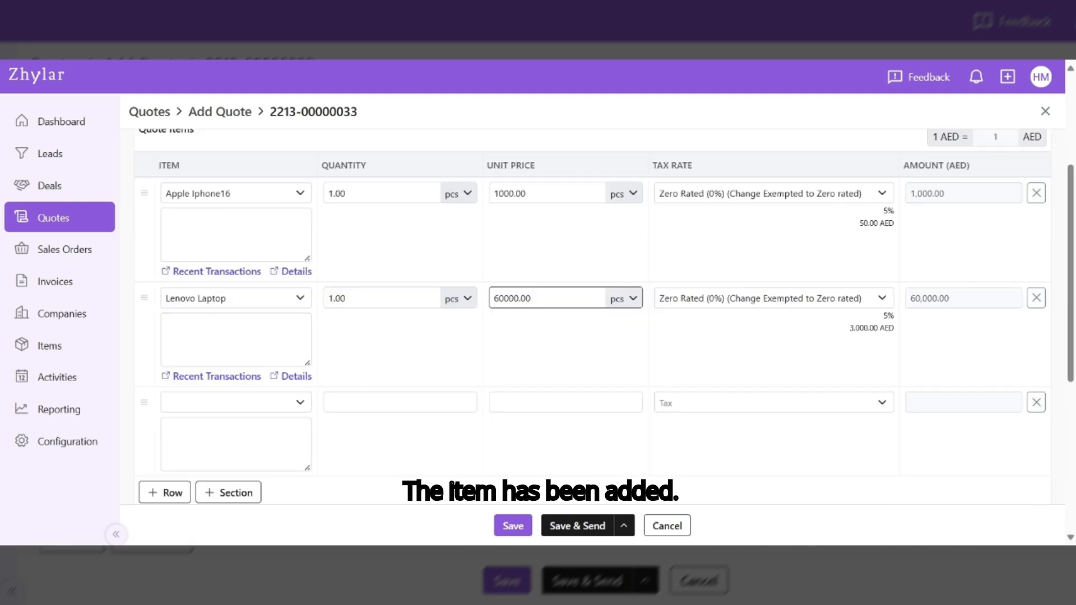
pyautogui.click(837, 231)
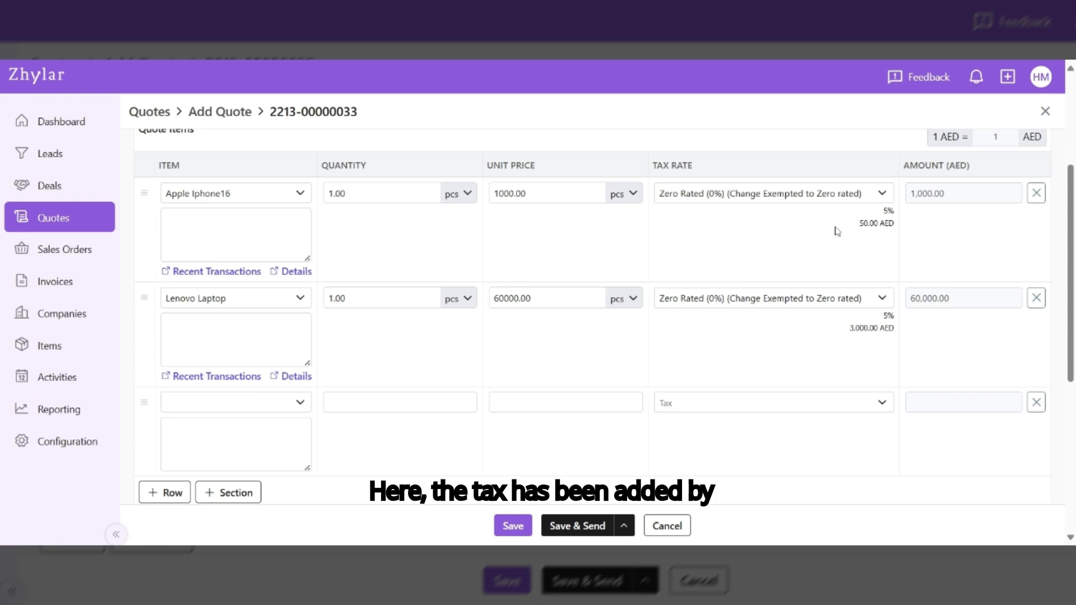
# - Check the available tax rates for the Apple Iphone16 and Lenovo Laptop rows without changing them
pyautogui.click(883, 194)
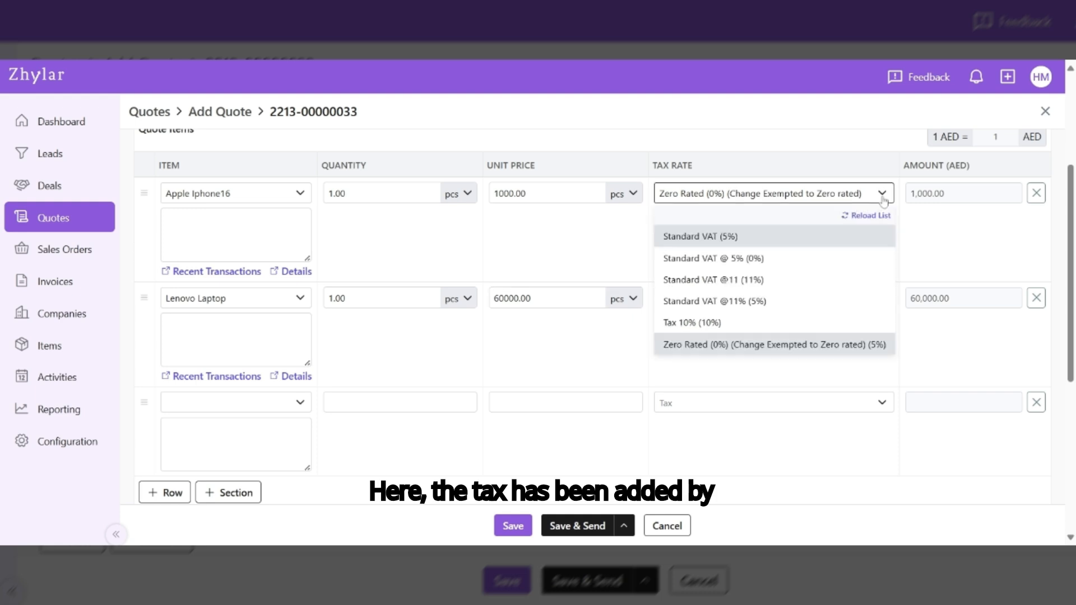
pyautogui.click(884, 200)
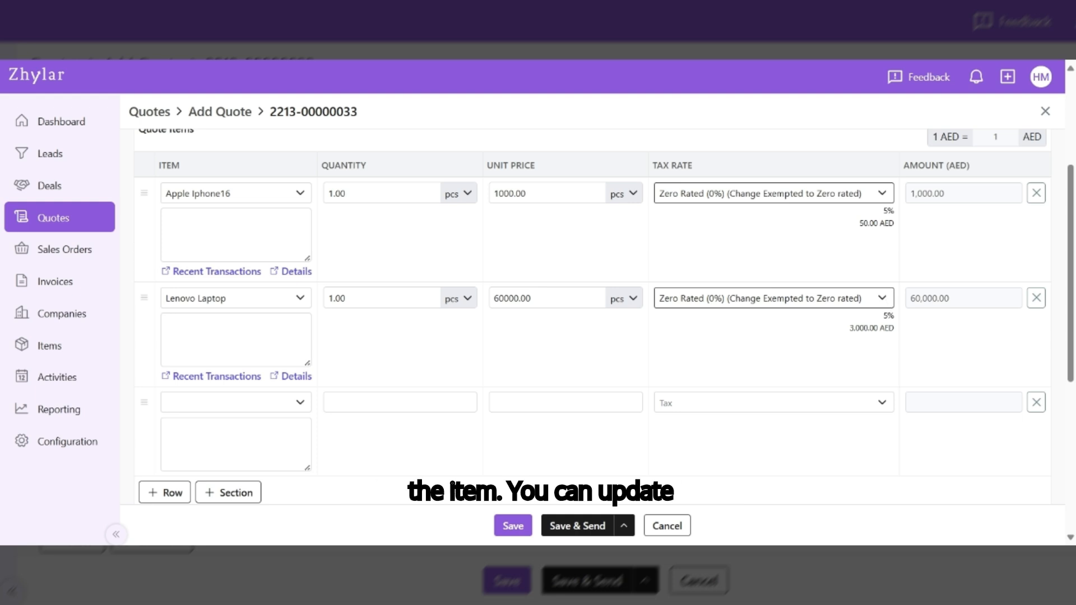
pyautogui.click(884, 300)
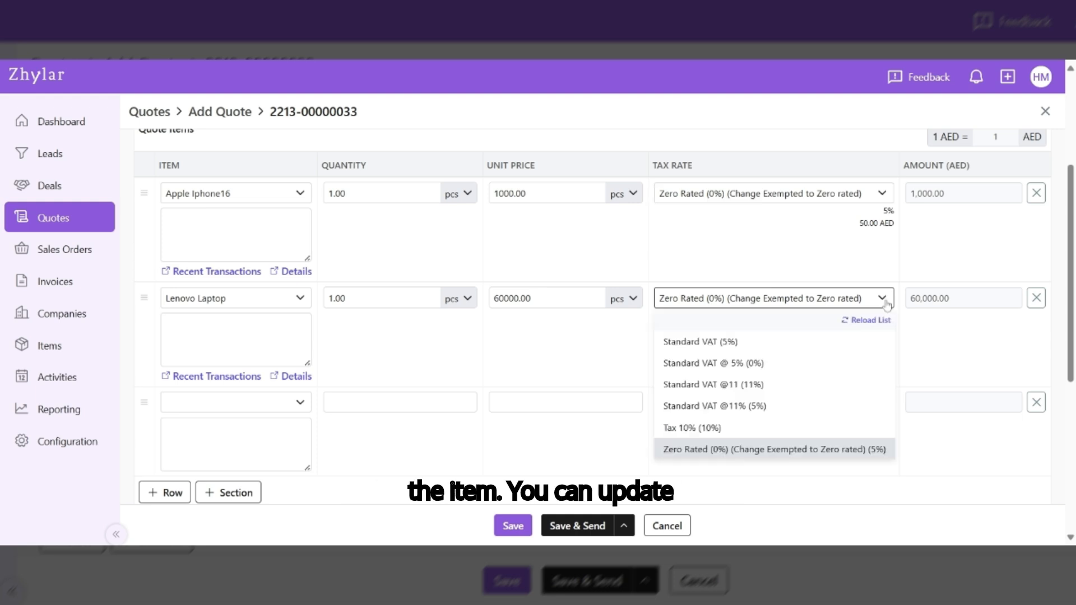
pyautogui.click(884, 300)
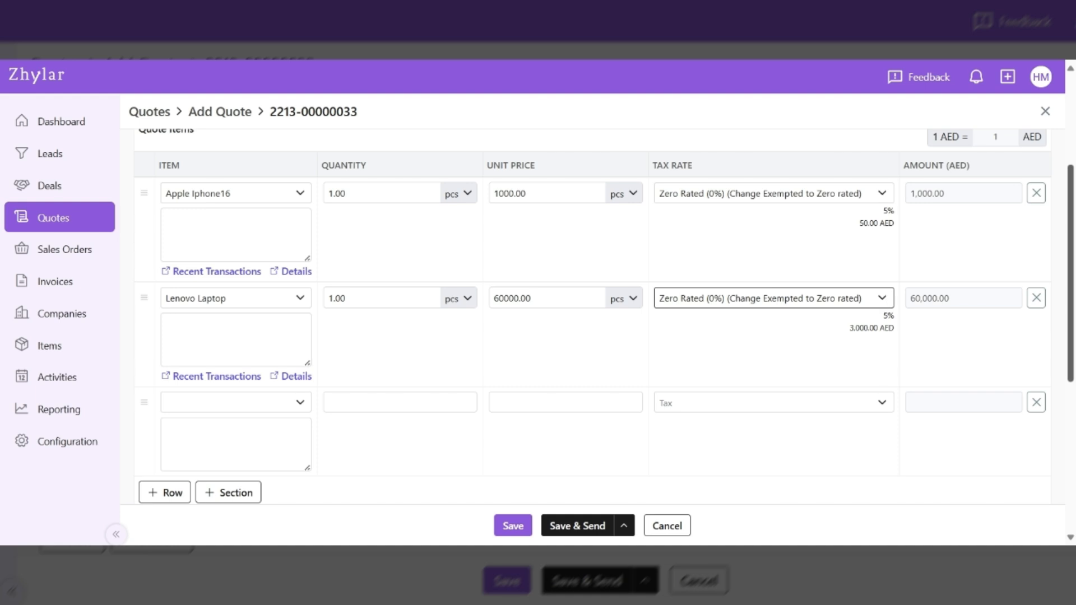
# - Save the Google Corp. quote as a draft after reviewing its terms and totals
pyautogui.scroll(-3, 1057, 349)
pyautogui.scroll(-1, 1057, 350)
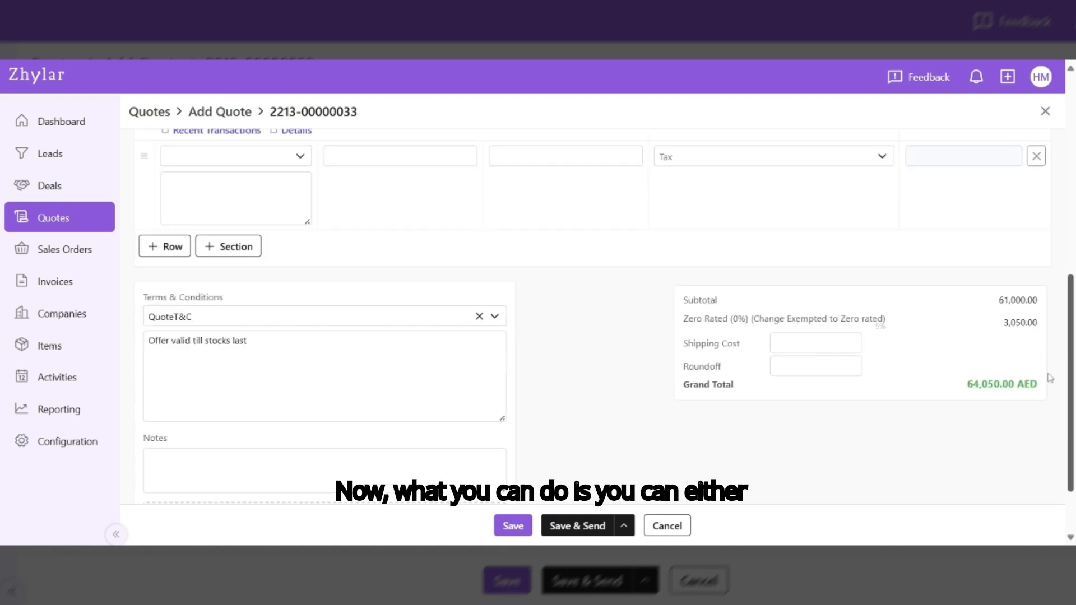
pyautogui.scroll(-1, 1050, 383)
pyautogui.scroll(-1, 1048, 387)
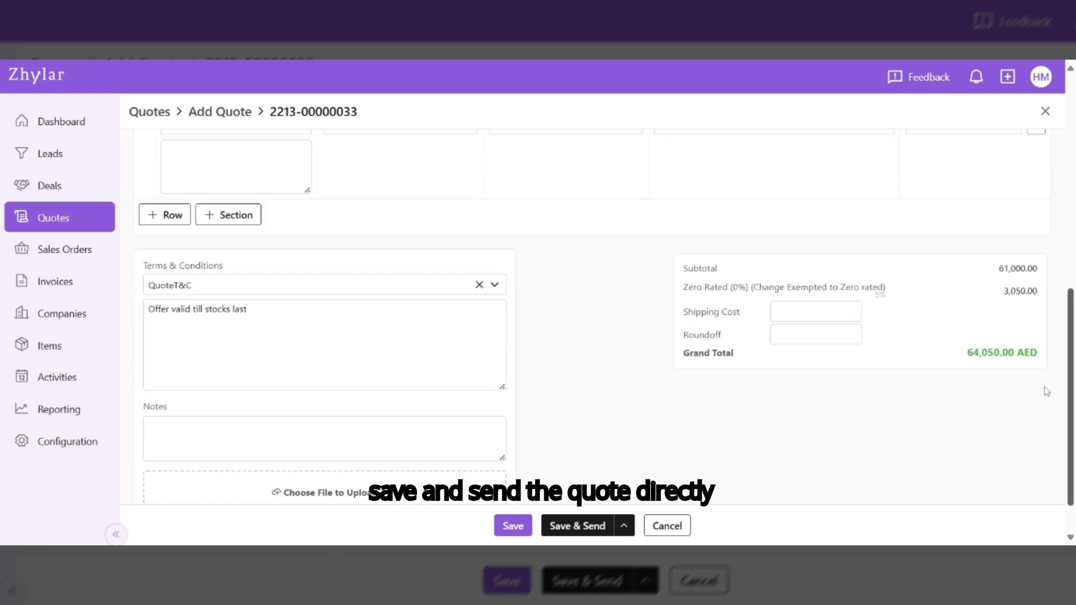
pyautogui.scroll(-1, 1047, 392)
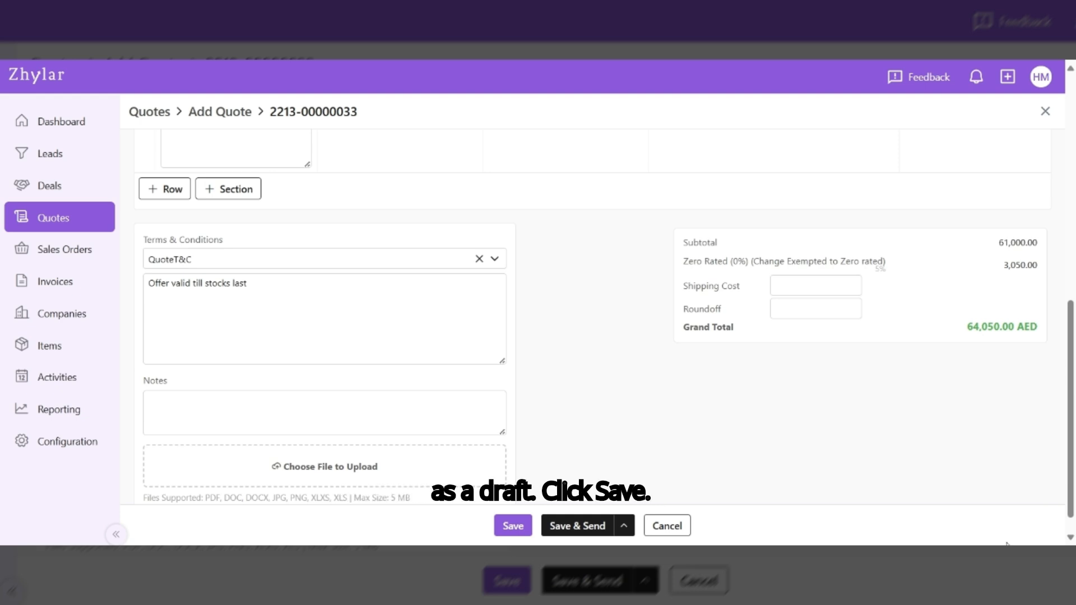
pyautogui.click(525, 532)
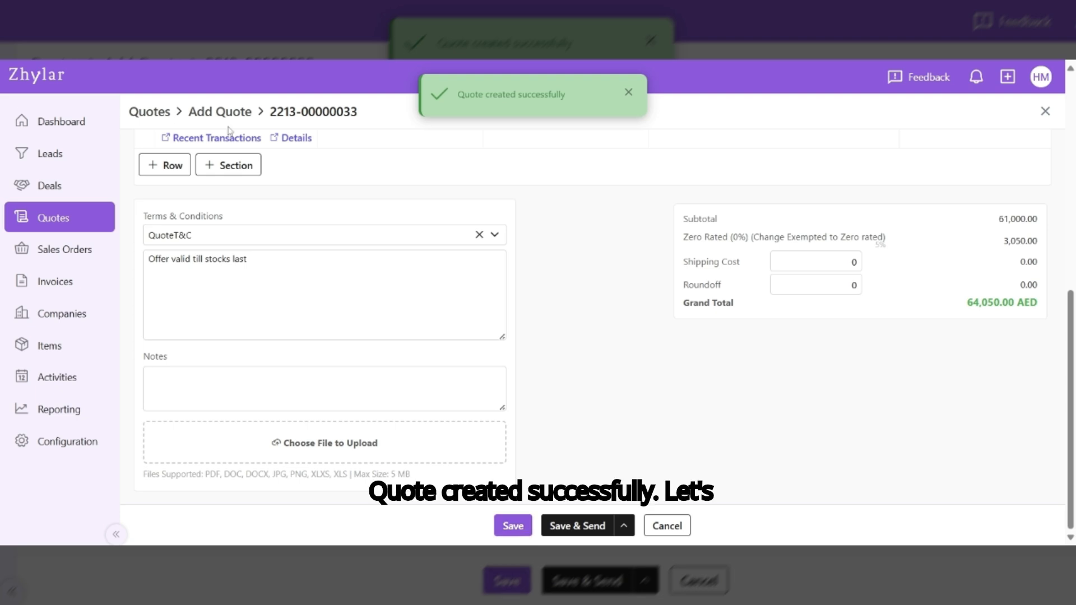
# - Return to the quotes list and open the details of the new Google Corp. quote
pyautogui.click(149, 112)
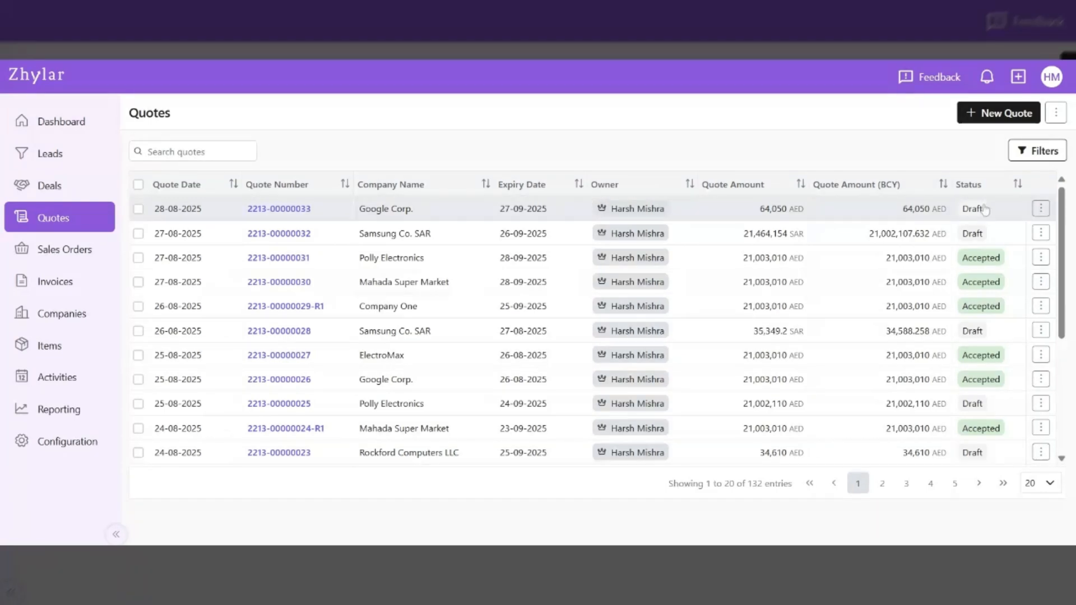
pyautogui.click(1042, 208)
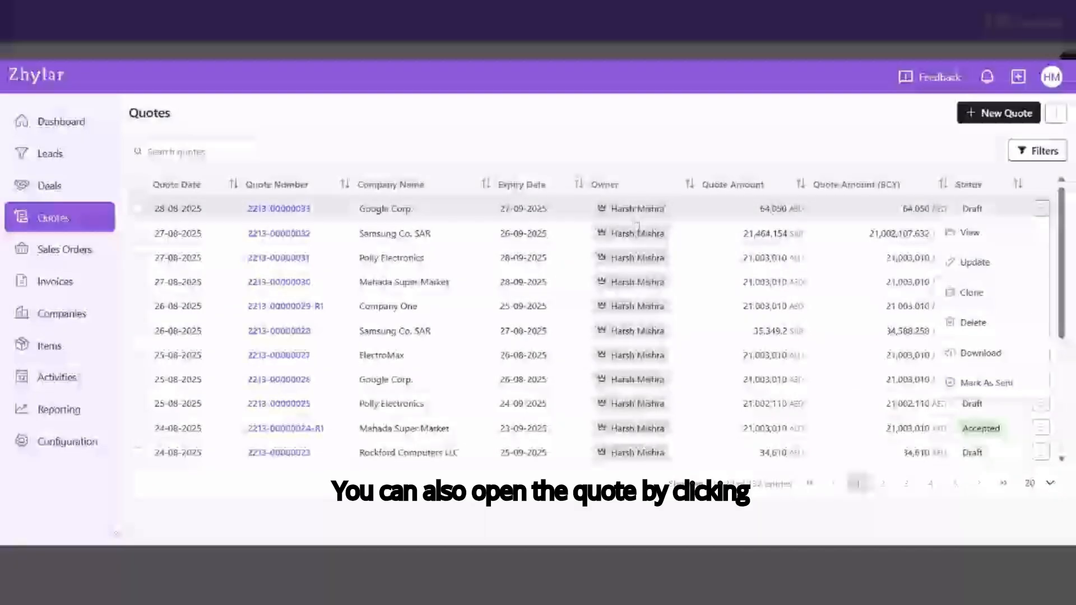
pyautogui.click(616, 218)
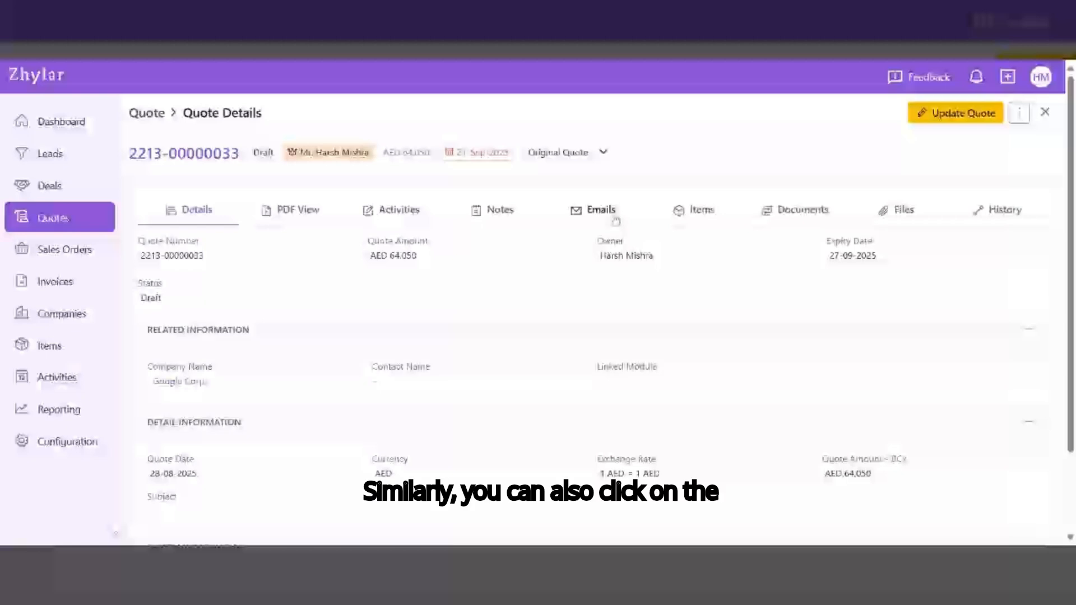
# - Mark the Google Corp. quote as sent, and after that as accepted
pyautogui.click(1025, 114)
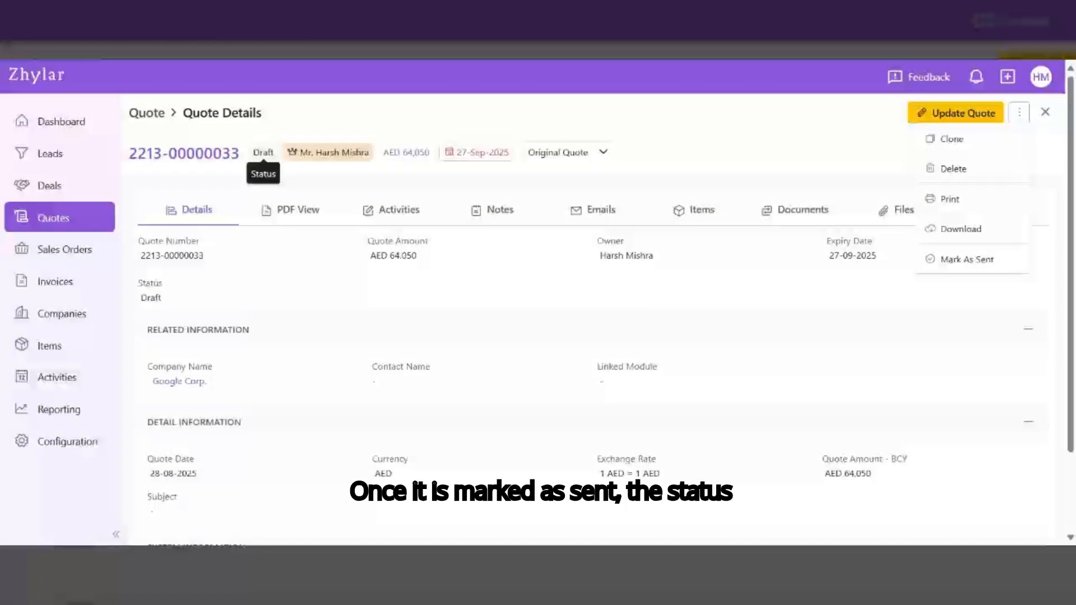
pyautogui.click(962, 260)
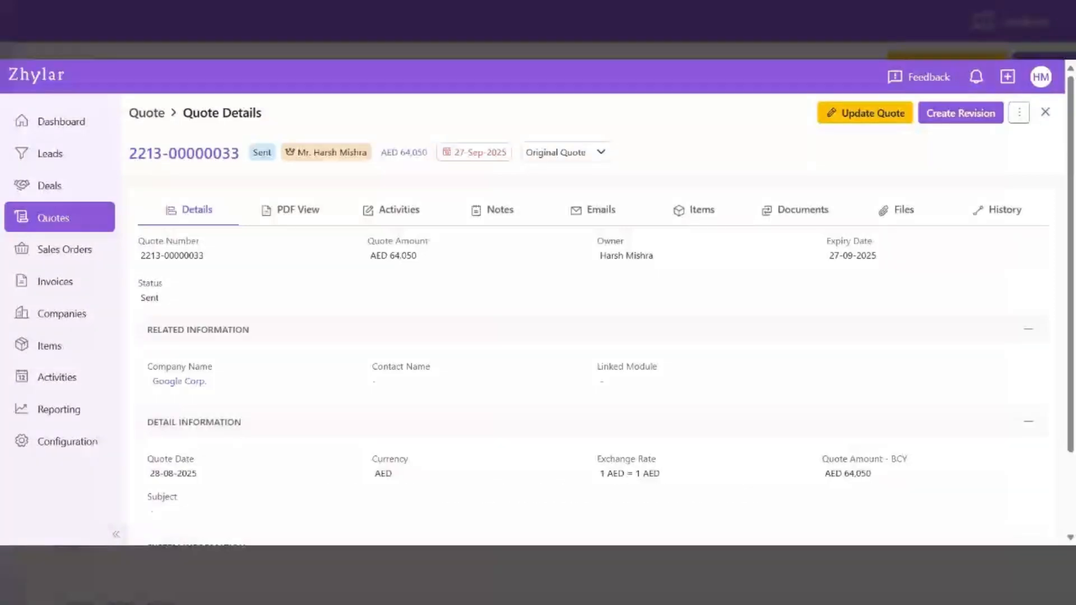
pyautogui.click(1021, 112)
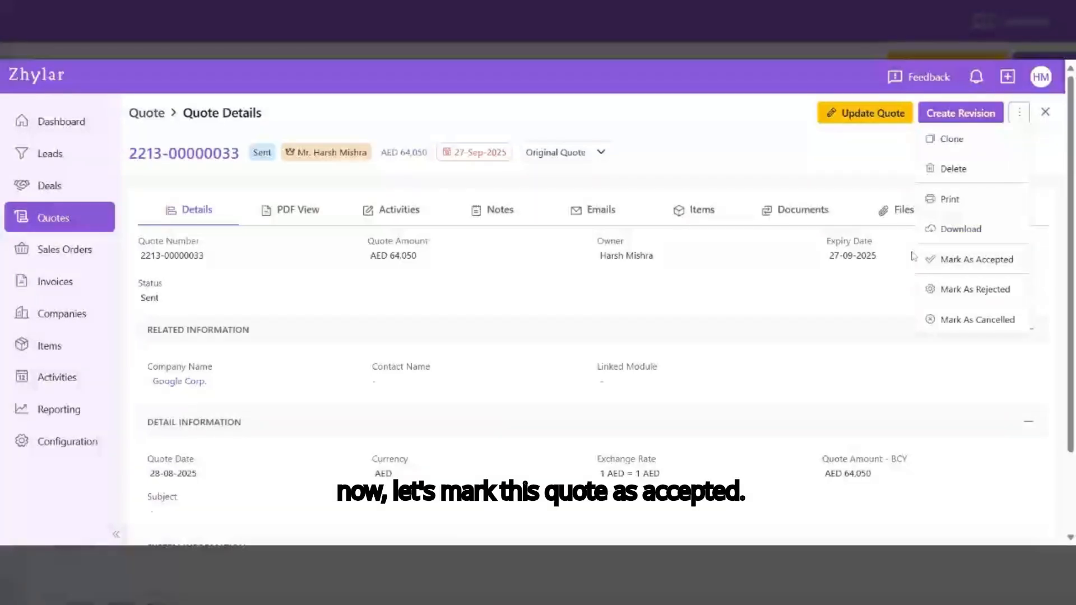
pyautogui.click(952, 263)
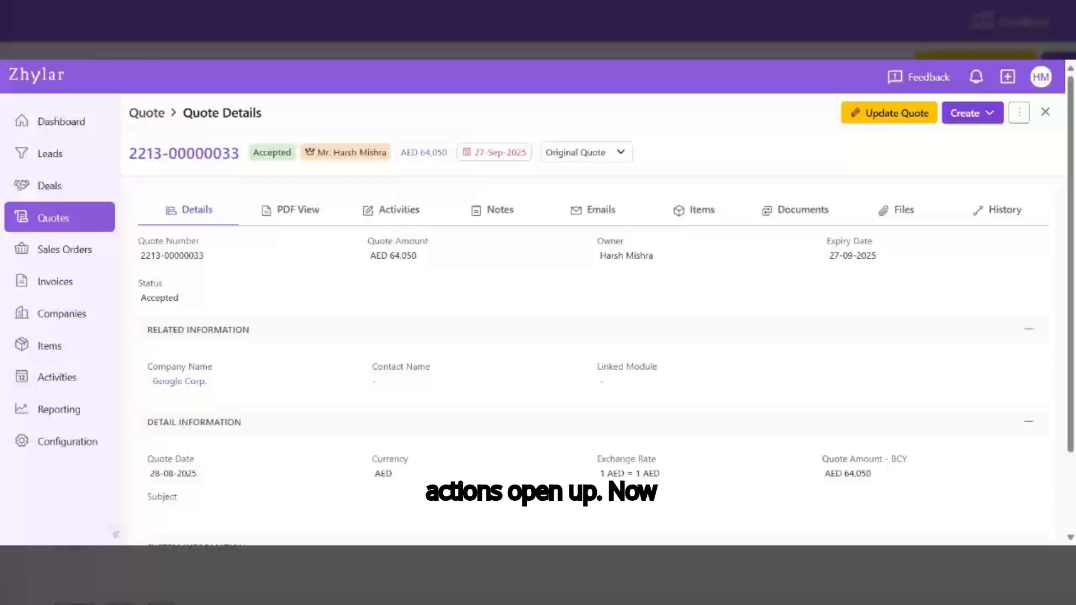
# - Check which documents can be created from the accepted quote, without creating any
pyautogui.click(992, 115)
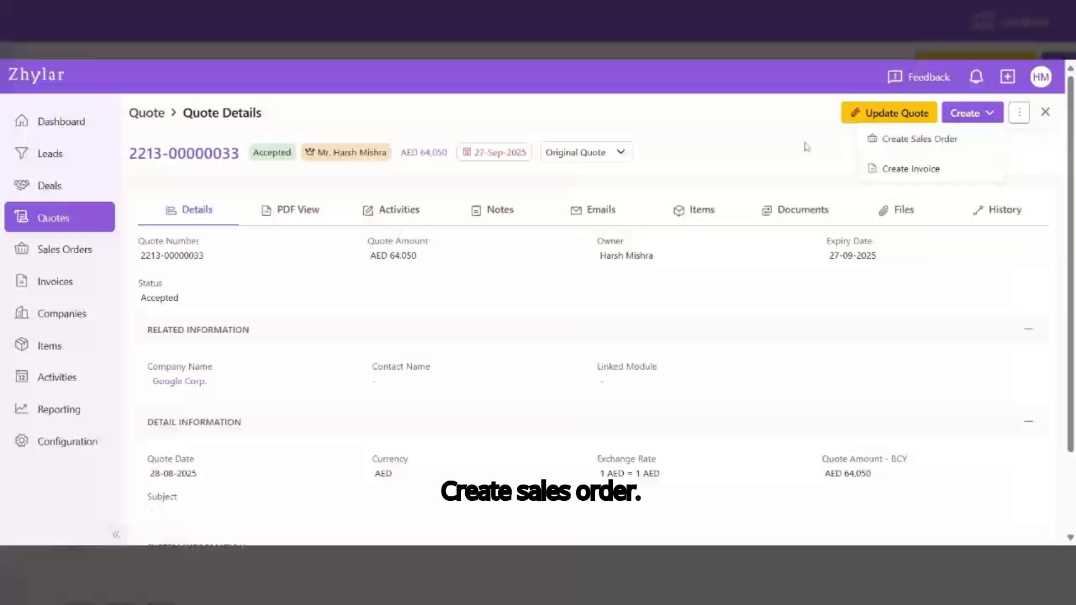
pyautogui.click(923, 150)
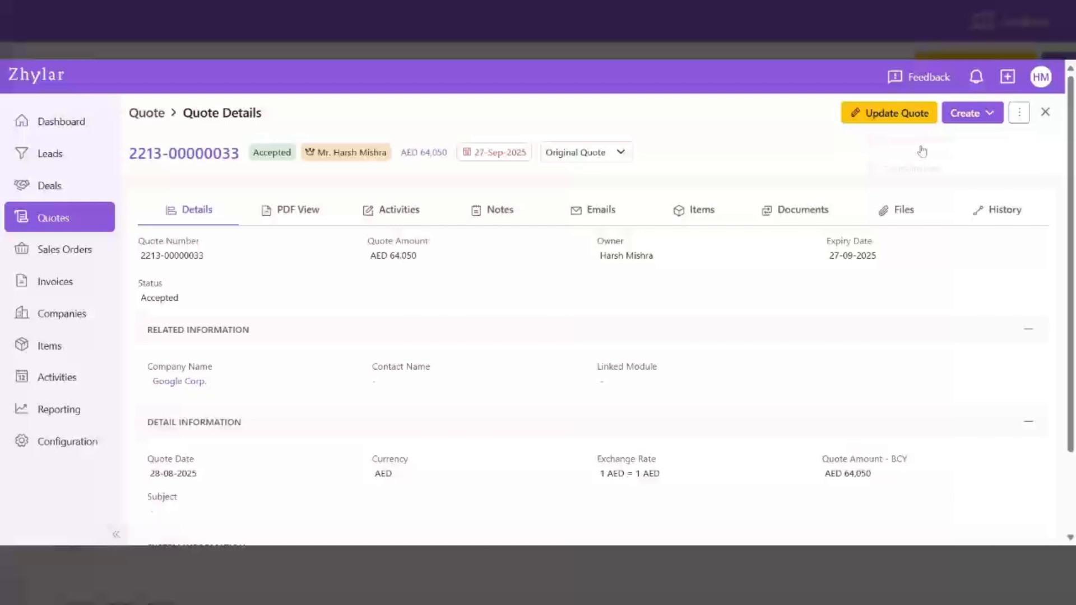
pyautogui.click(967, 117)
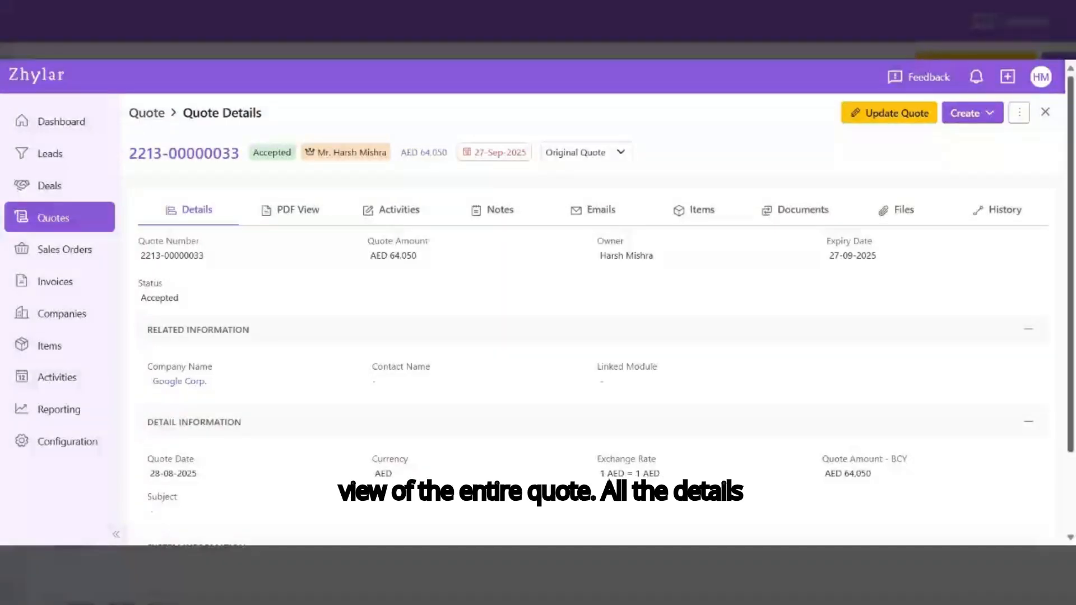
# - Review the quote's related, detail and system information and check its list of revisions
pyautogui.scroll(-2, 1072, 354)
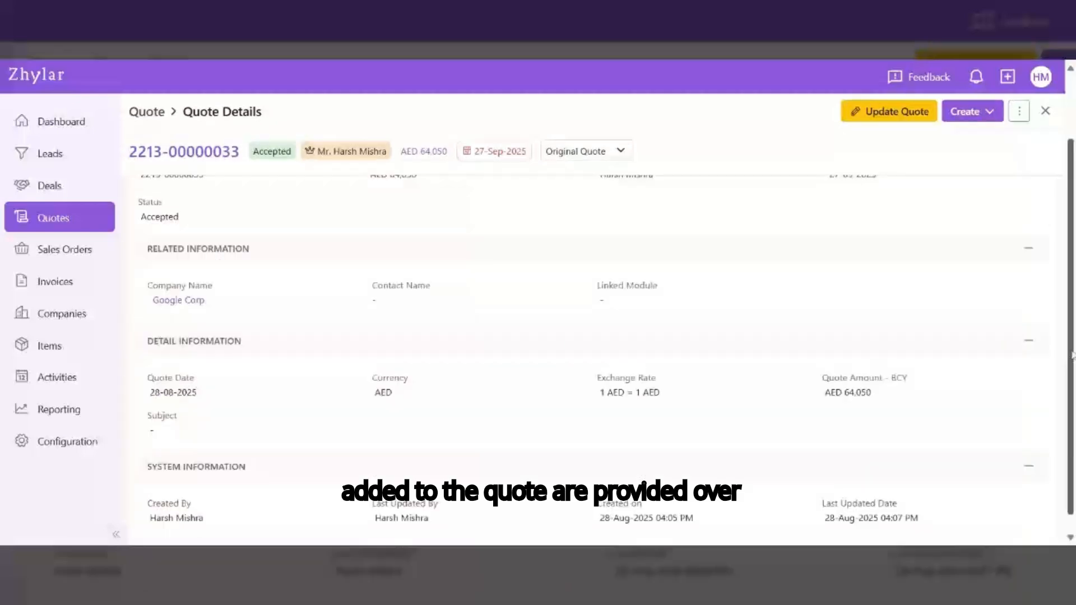
pyautogui.scroll(2, 1071, 354)
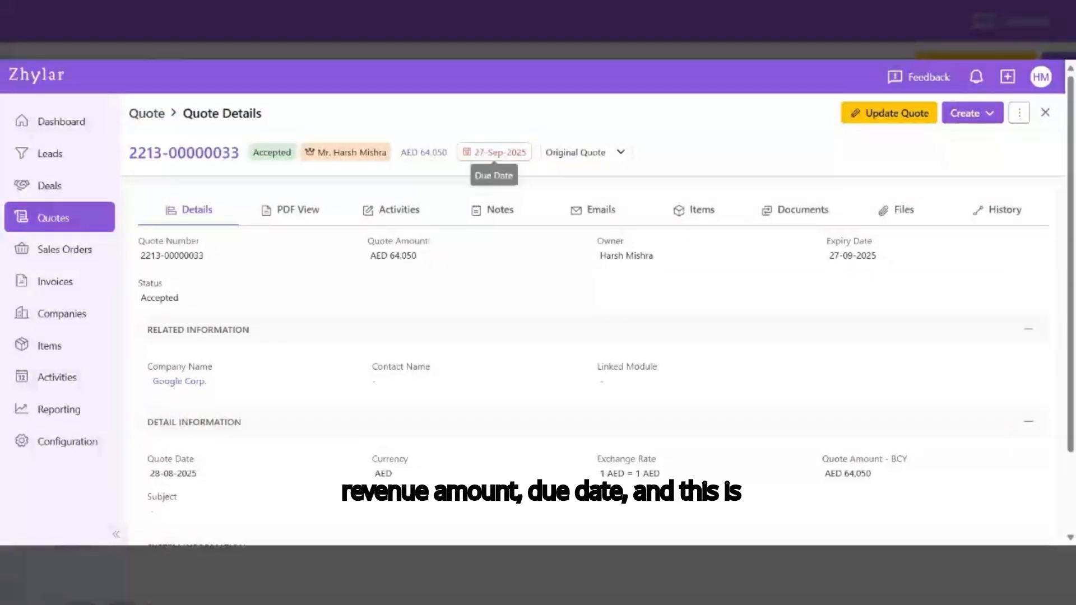
pyautogui.click(563, 160)
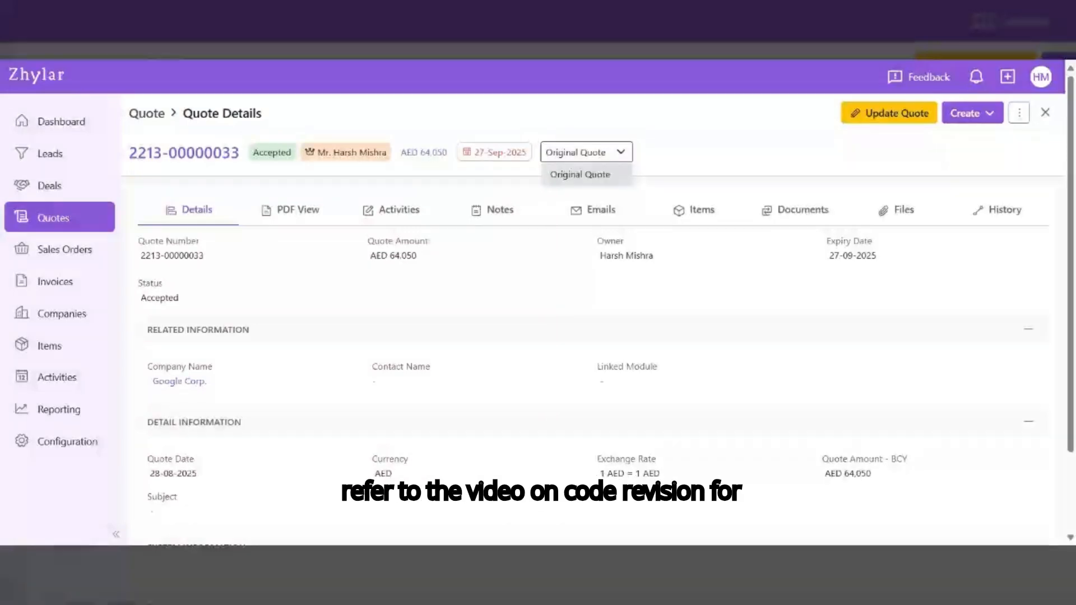
pyautogui.click(647, 152)
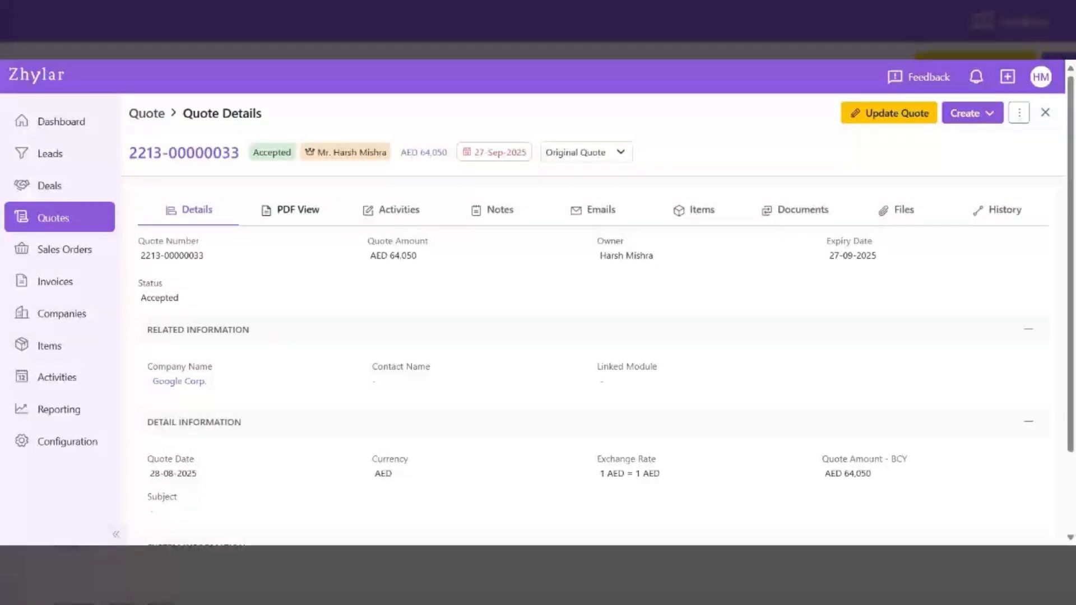
# - Examine the PDF view of the Google Corp. quote from its header to its totals
pyautogui.click(297, 209)
pyautogui.scroll(-4, 1046, 362)
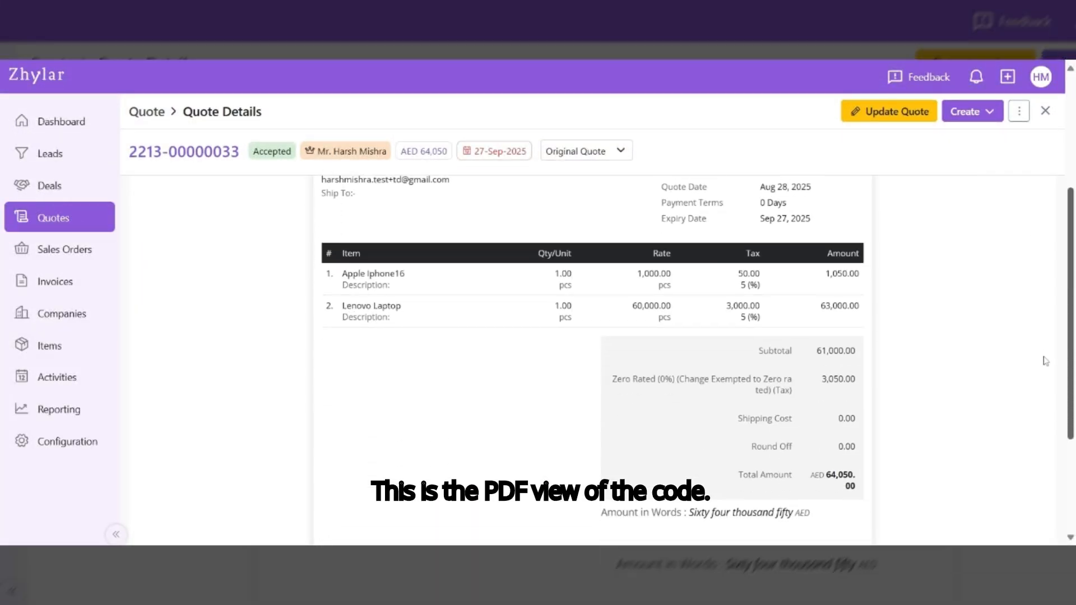
pyautogui.scroll(4, 1046, 362)
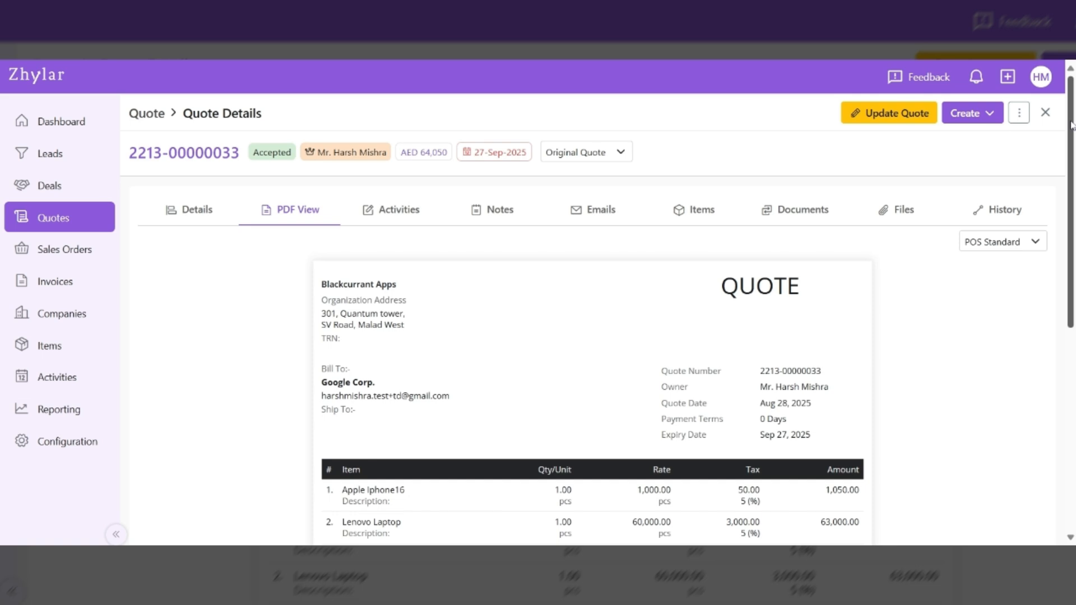
# - View the quote's activities and look at the form for a new task, closing it without saving
pyautogui.click(371, 211)
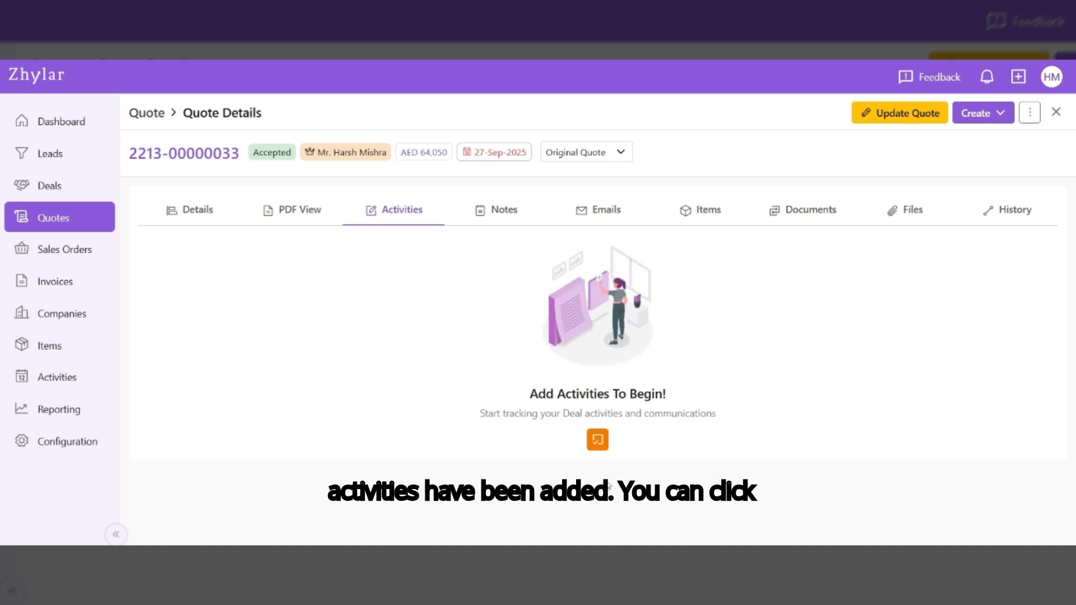
pyautogui.doubleClick(584, 454)
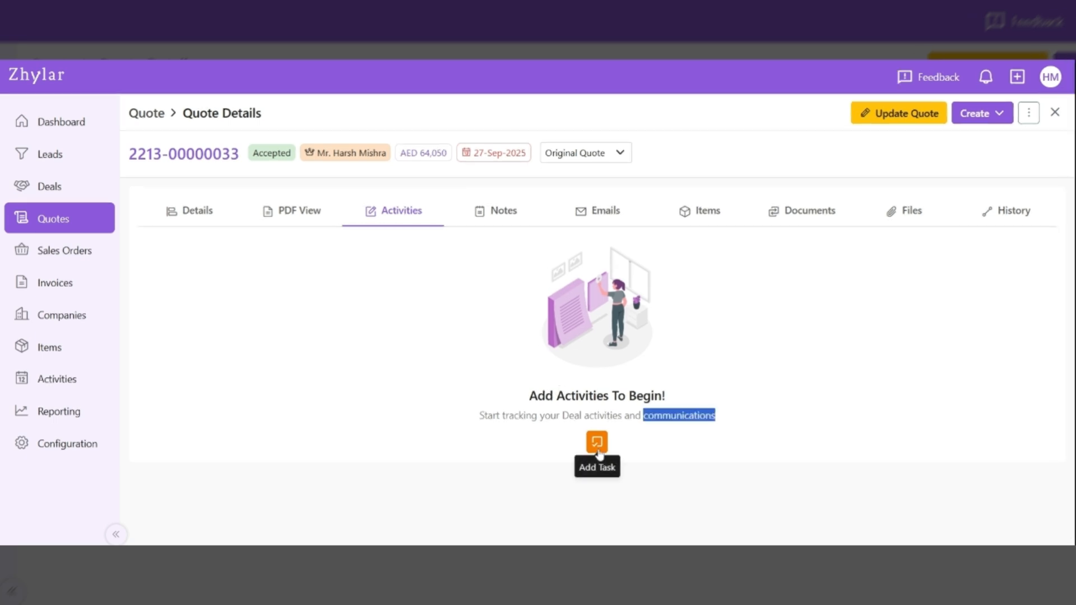
pyautogui.click(598, 443)
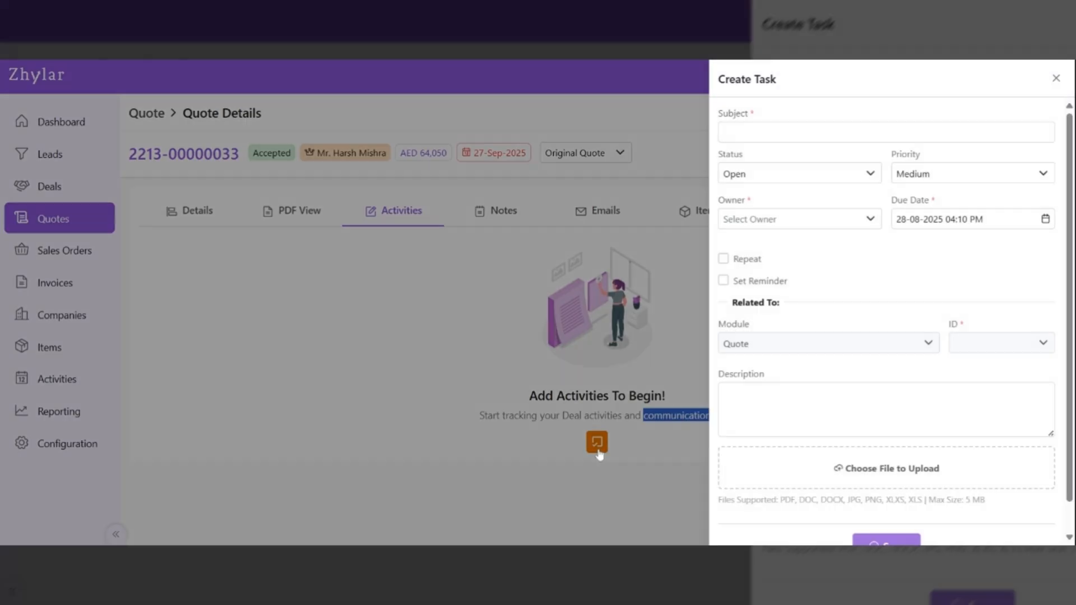
pyautogui.click(1057, 78)
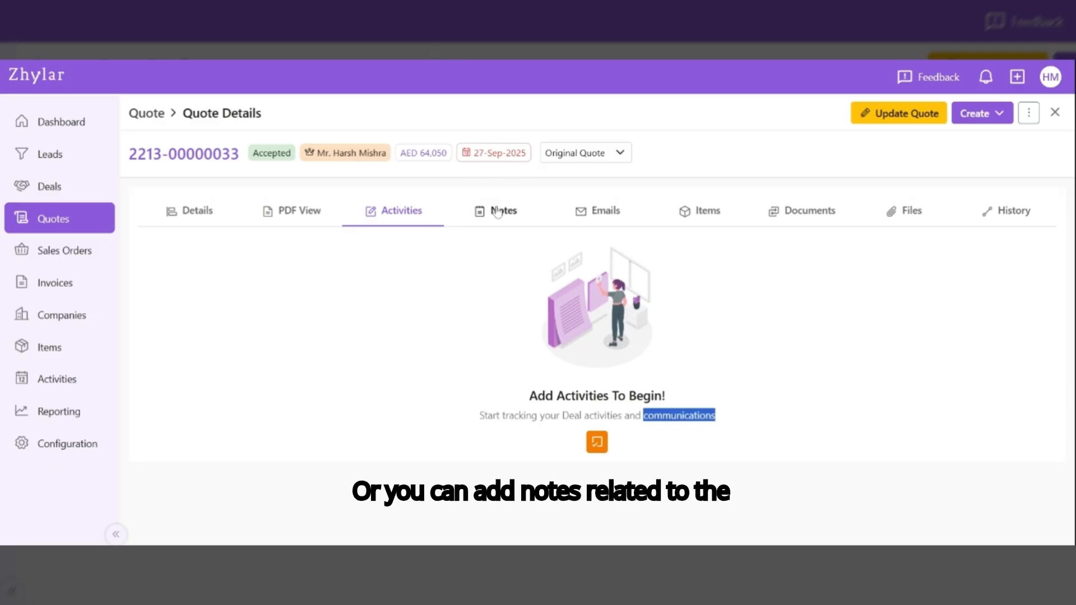
# - Review the quote's emails, items, documents, files and history in turn
pyautogui.click(603, 198)
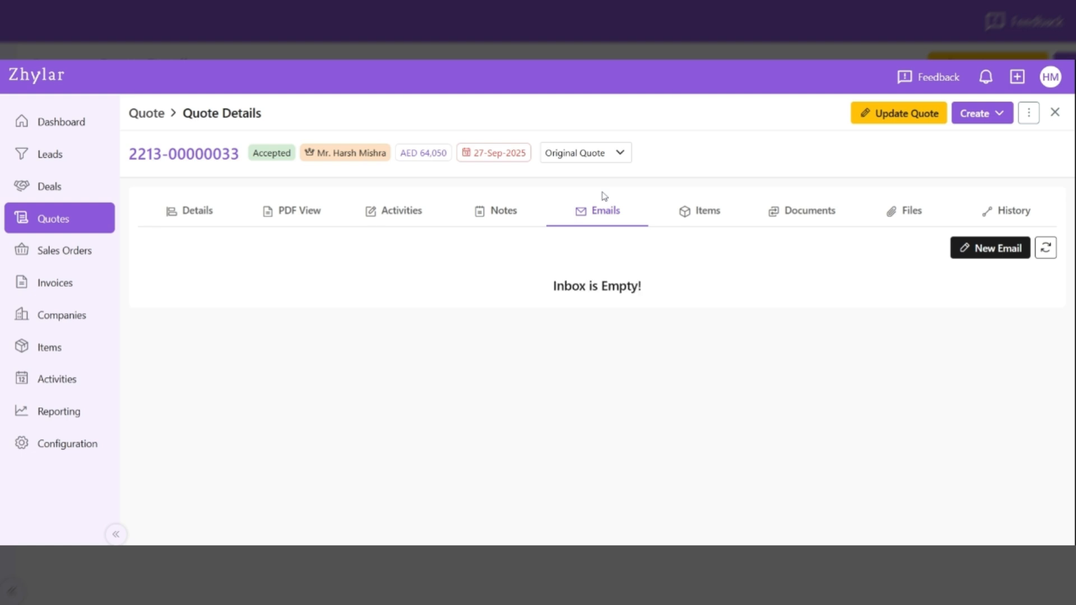
pyautogui.press('F5')
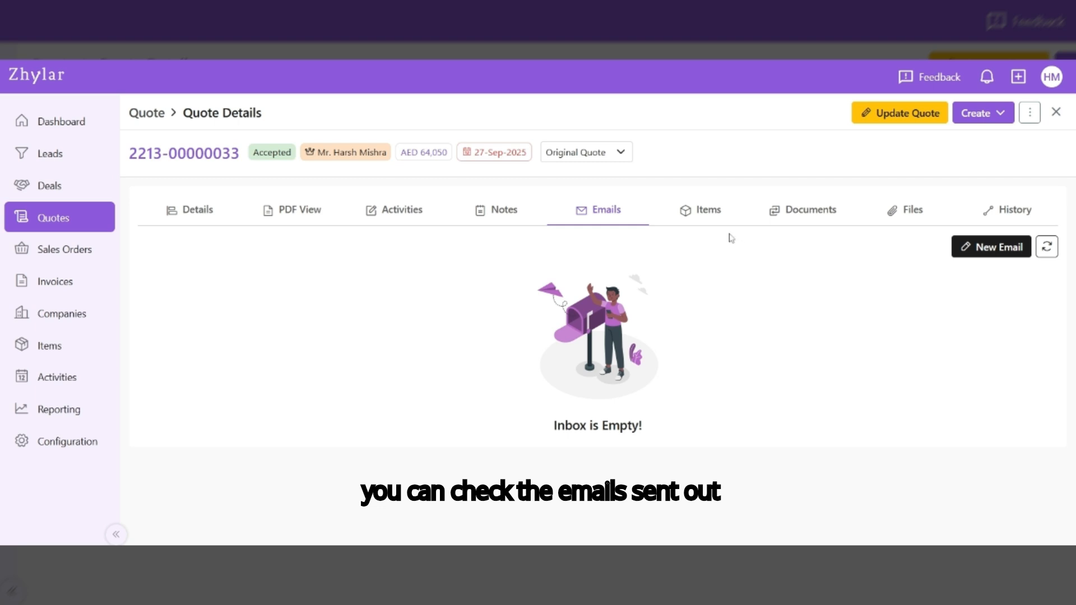
pyautogui.click(708, 211)
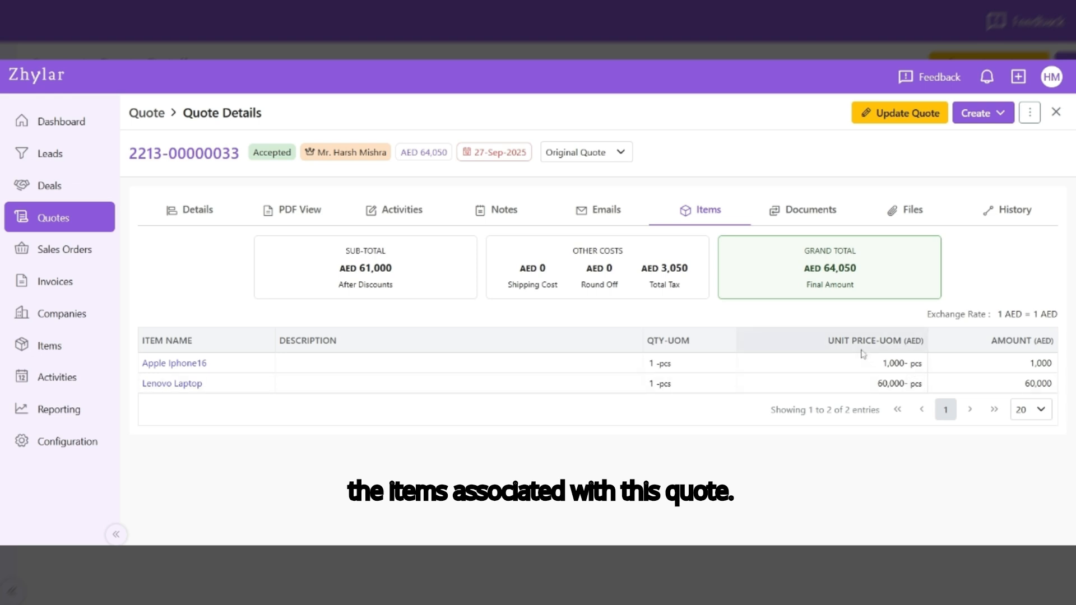
pyautogui.click(808, 210)
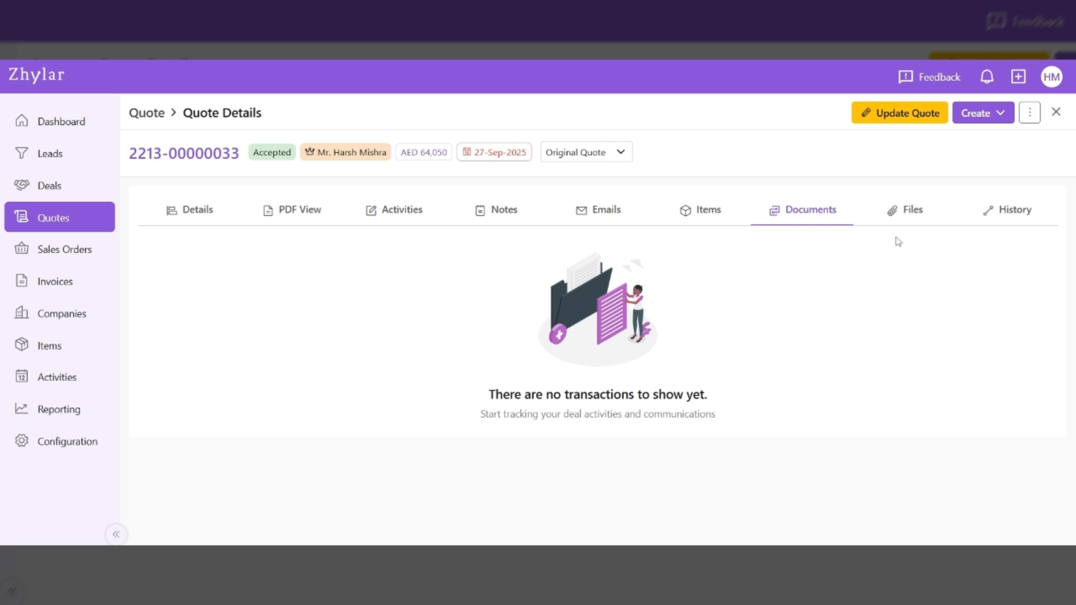
pyautogui.click(912, 219)
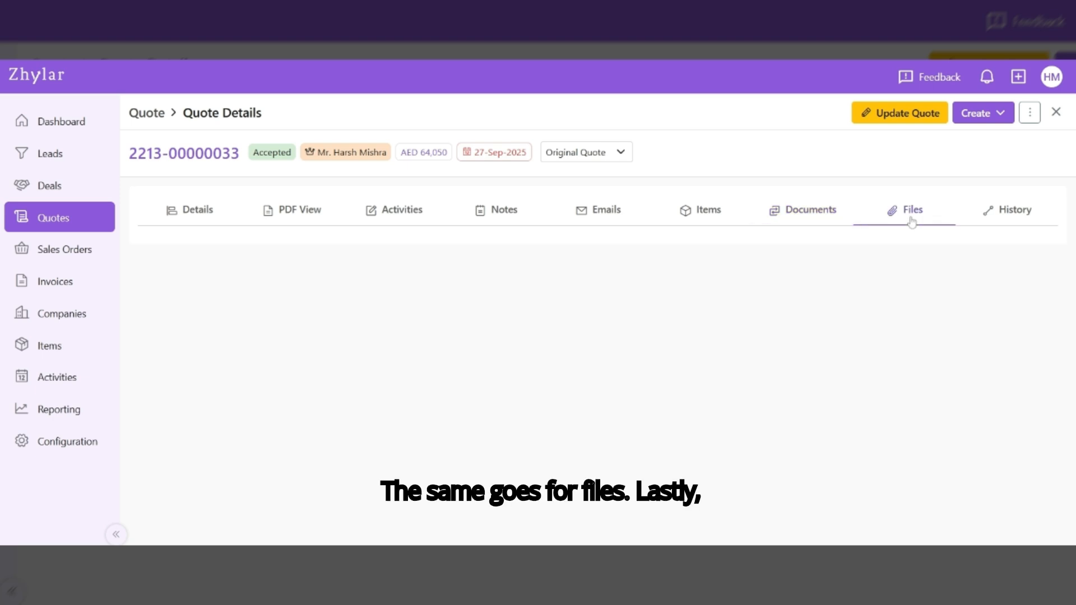
pyautogui.click(1010, 220)
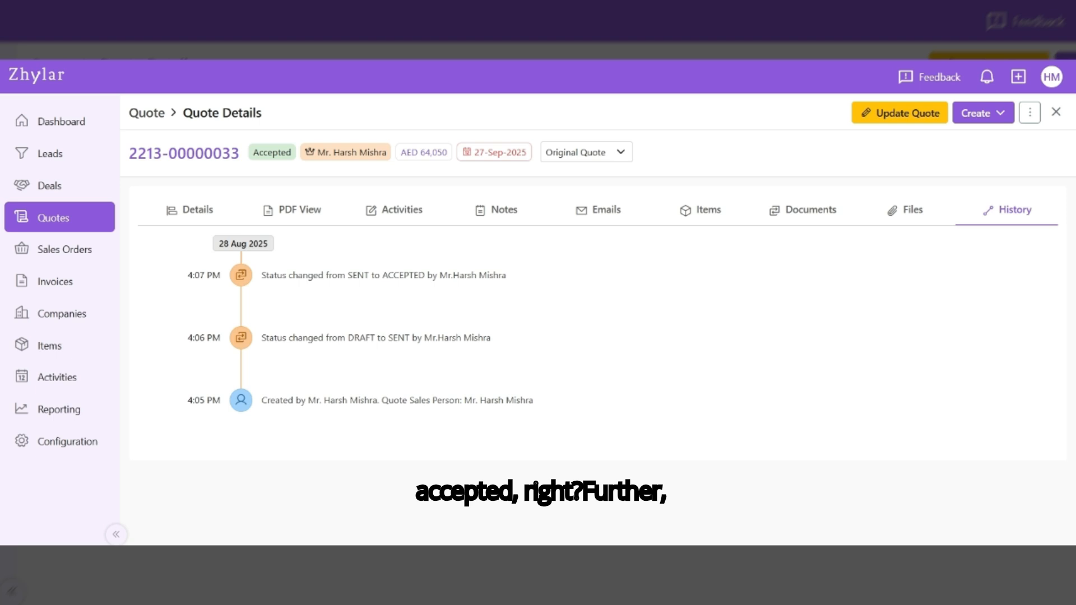
# - Create a sales order from the accepted Google Corp. quote and save it with its prefilled values
pyautogui.click(1009, 116)
pyautogui.click(953, 140)
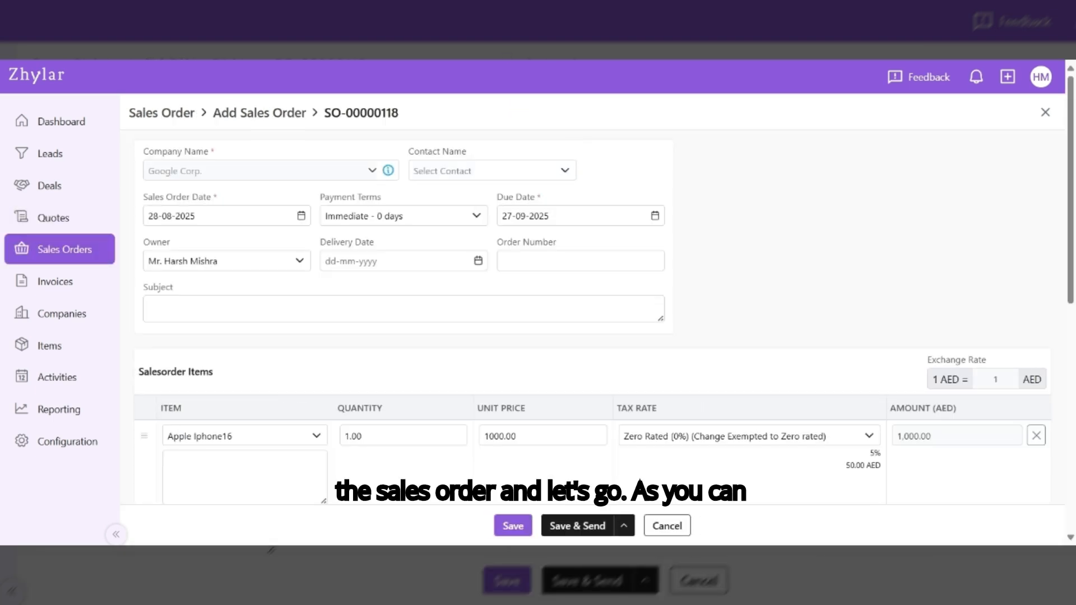
pyautogui.click(510, 529)
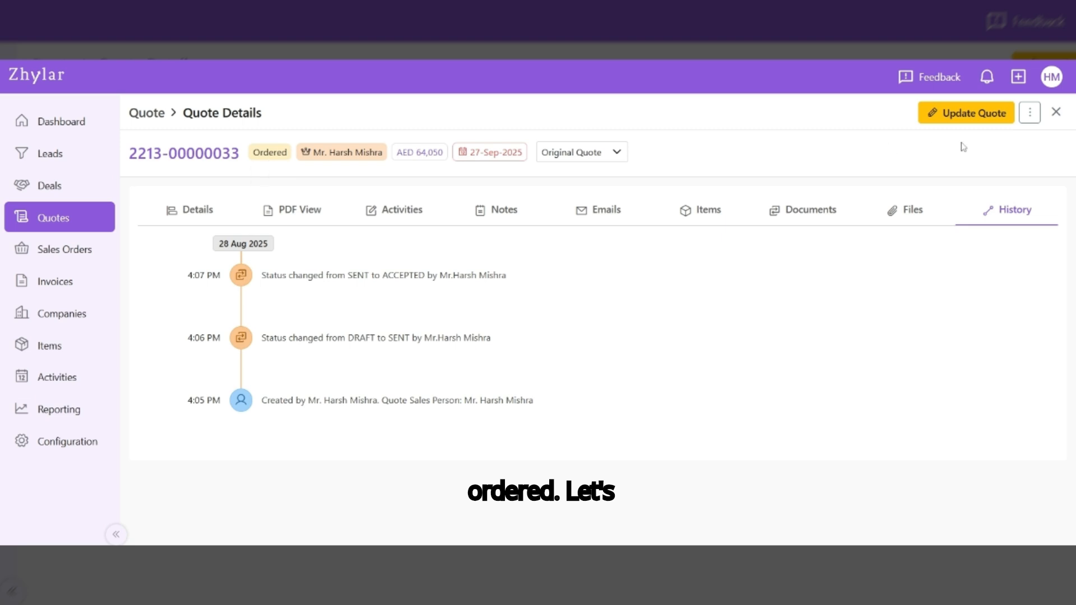
# - Clone the draft Samsung Co. SAR quote dated 27-08-2025 from the quotes list and save the copy with its prefilled values
pyautogui.click(157, 118)
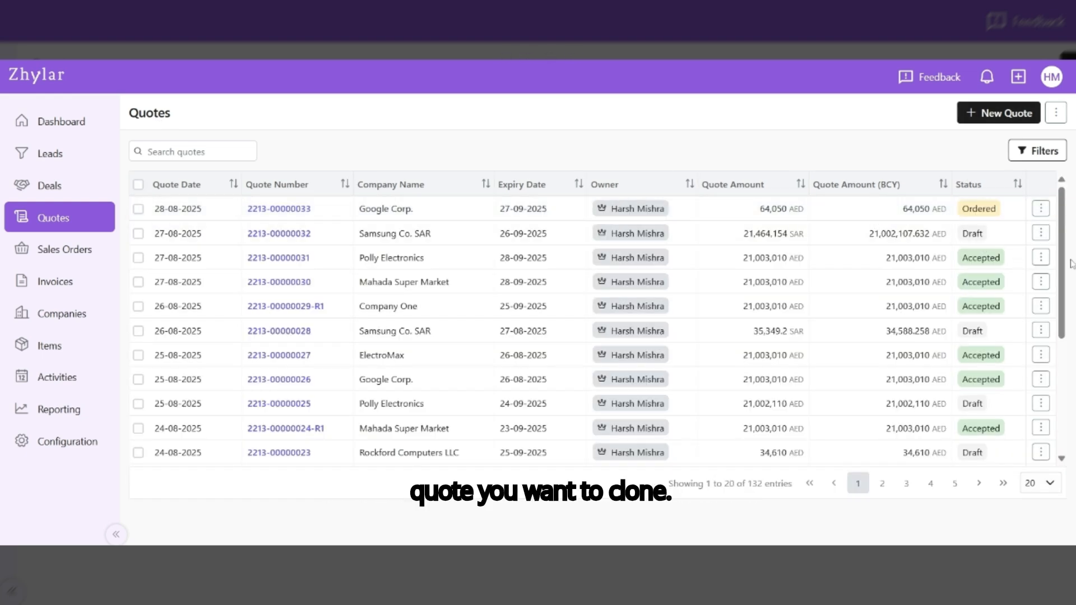
pyautogui.click(1042, 233)
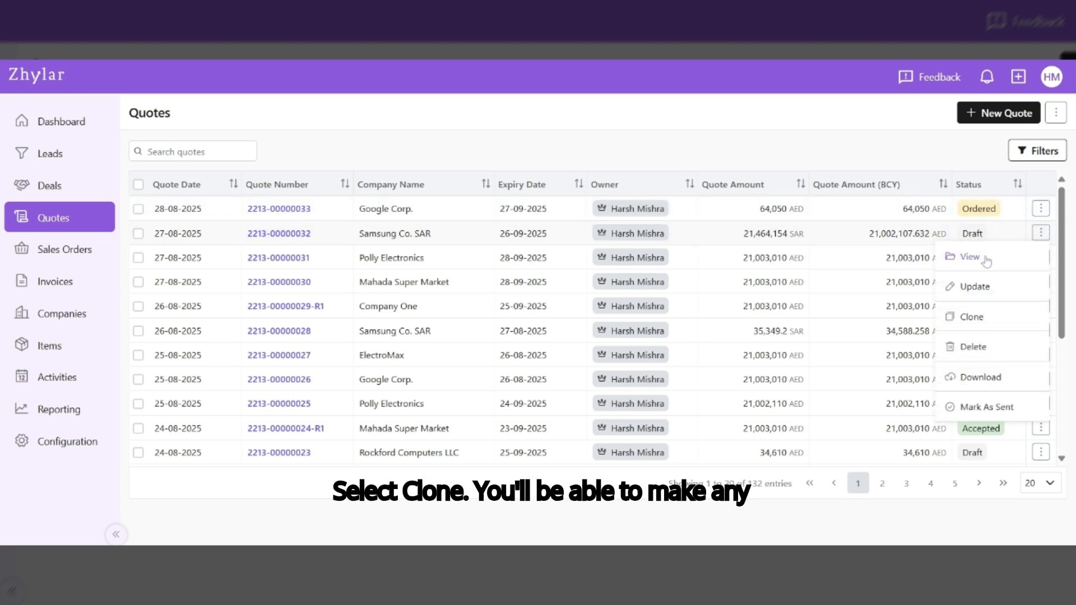
pyautogui.click(969, 329)
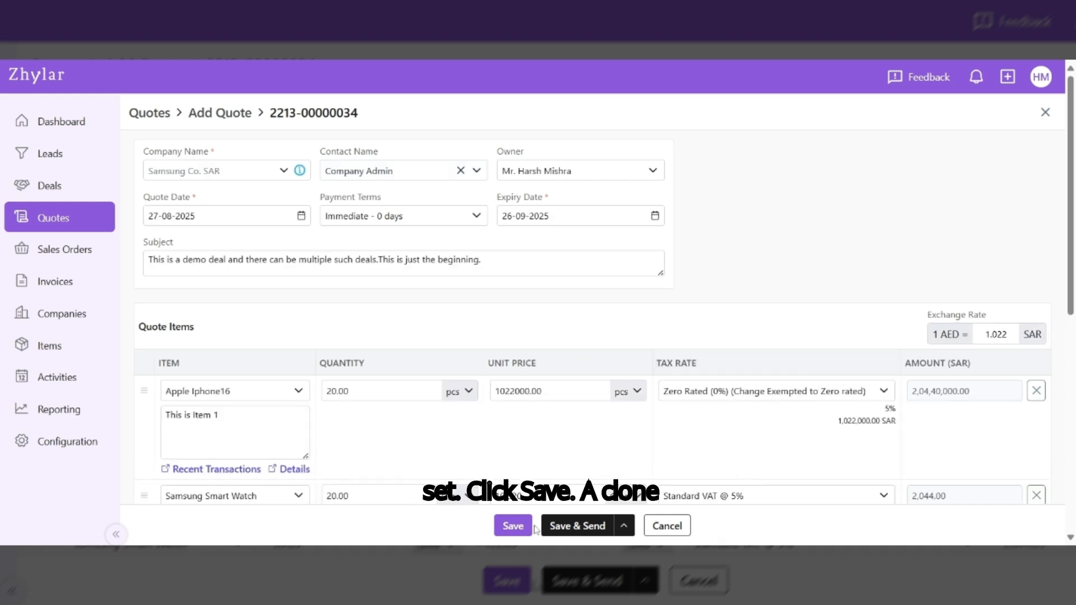
pyautogui.click(511, 526)
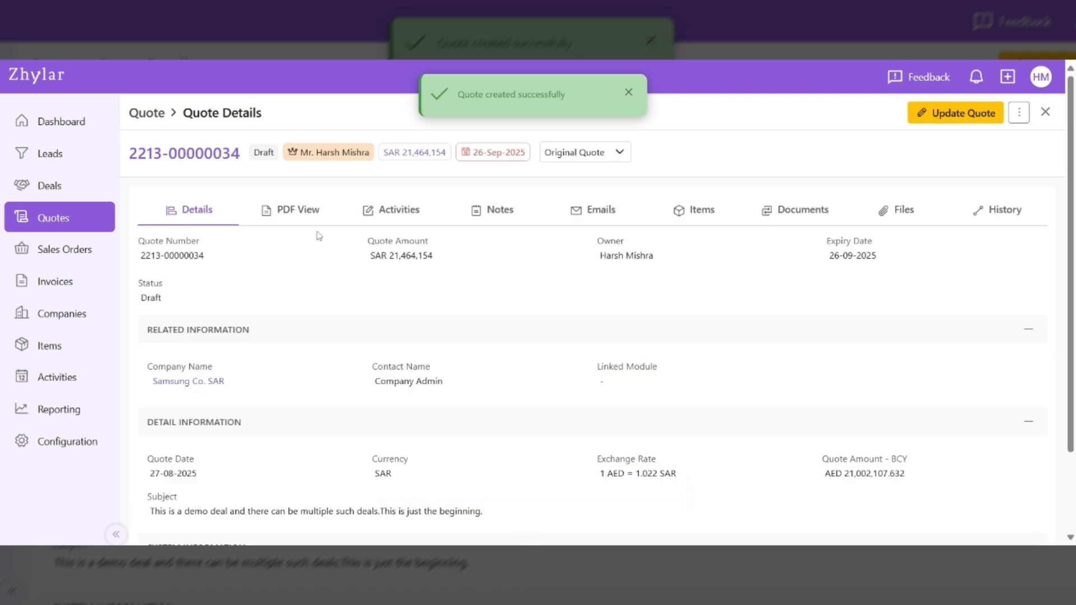
# - Return to the quotes list and delete the newly cloned Samsung Co. SAR quote, confirming the deletion
pyautogui.moveTo(166, 114); pyautogui.dragTo(149, 115)
pyautogui.click(149, 115)
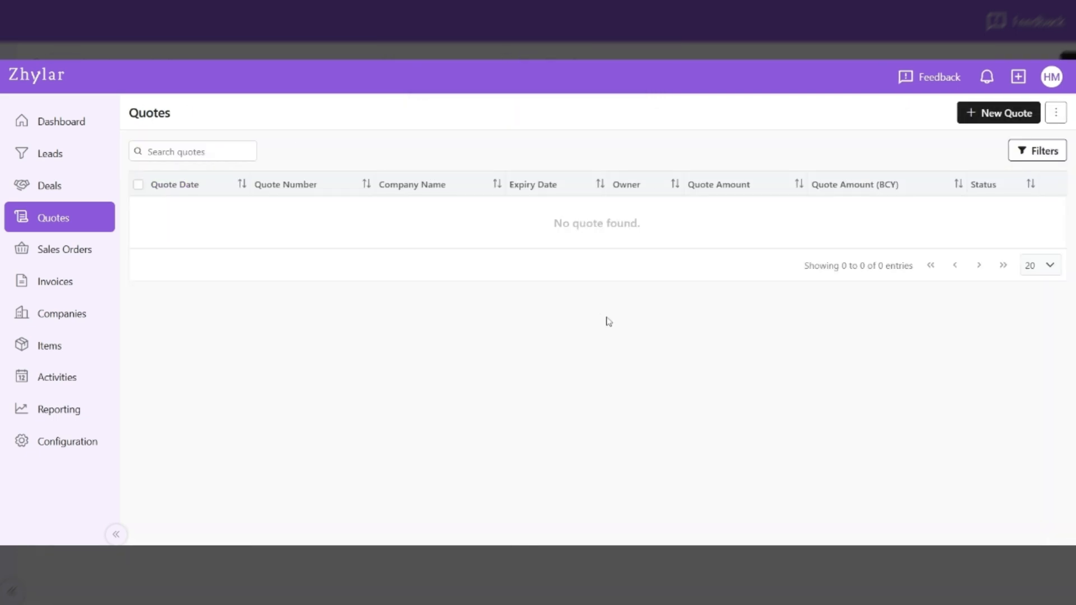
pyautogui.click(1043, 211)
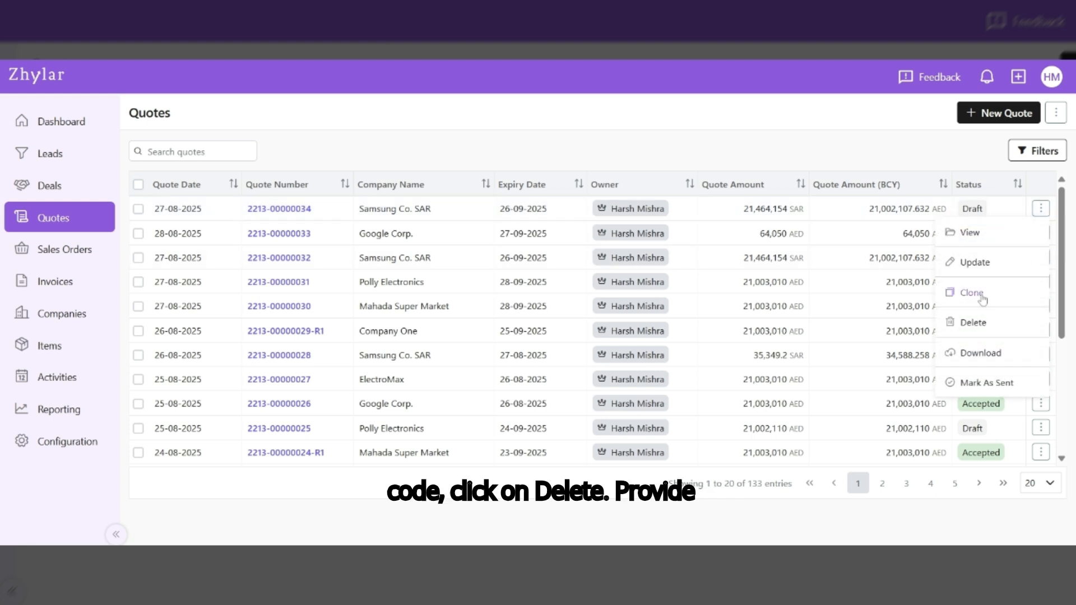
pyautogui.click(974, 324)
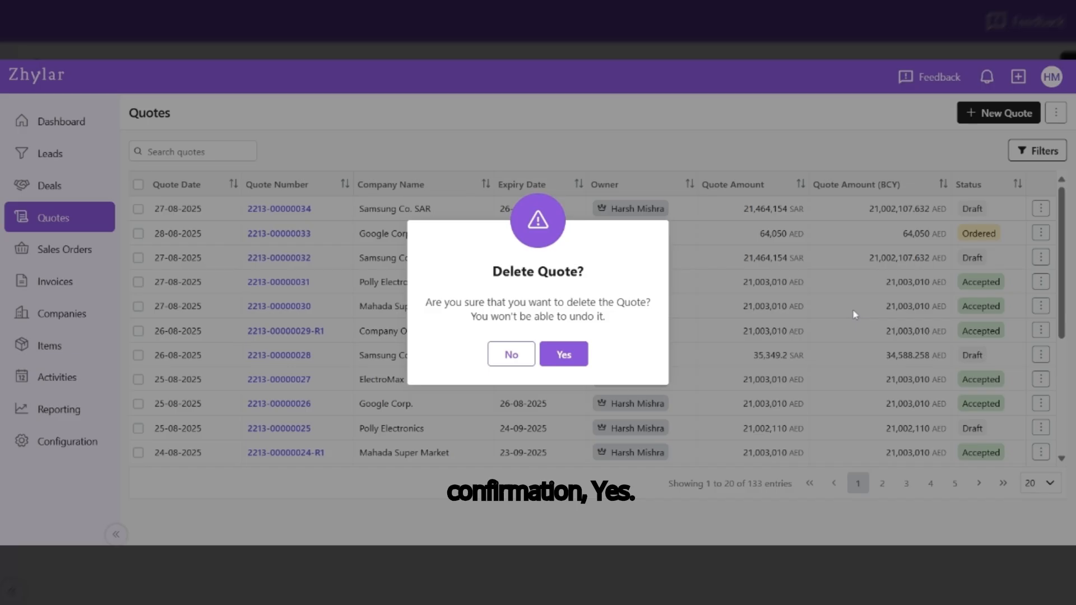
pyautogui.click(564, 355)
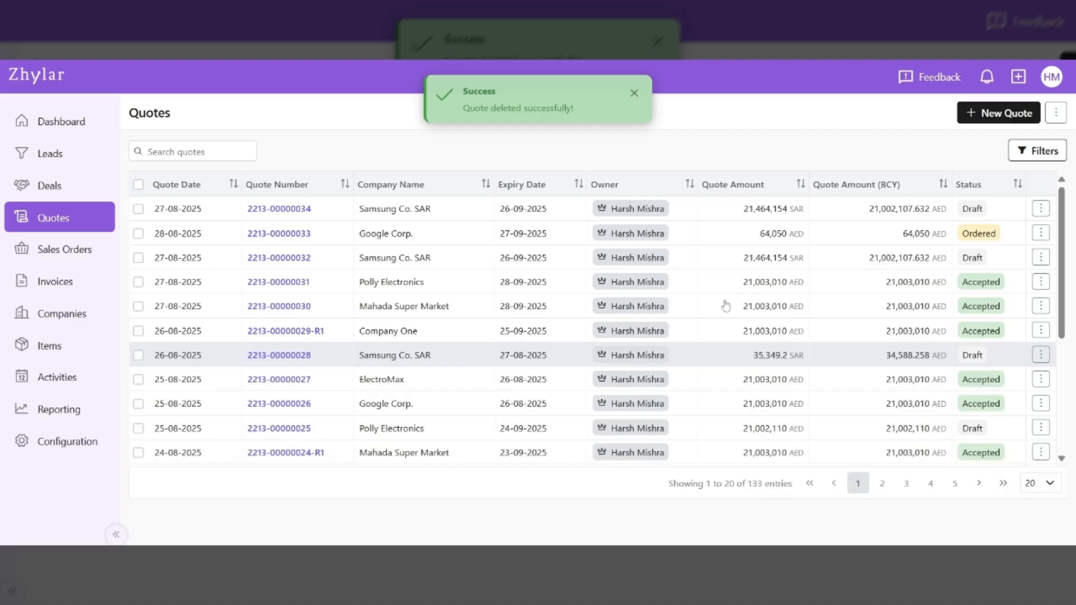
# - Download the original draft Samsung Co. SAR quote dated 27-08-2025 from the quotes list
pyautogui.click(1041, 233)
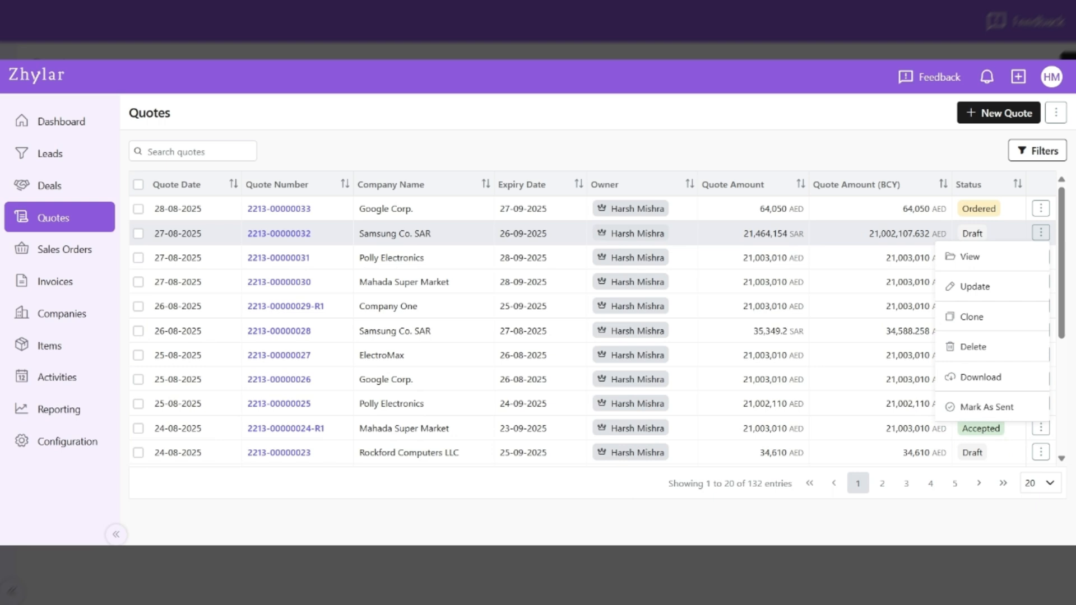
pyautogui.click(965, 386)
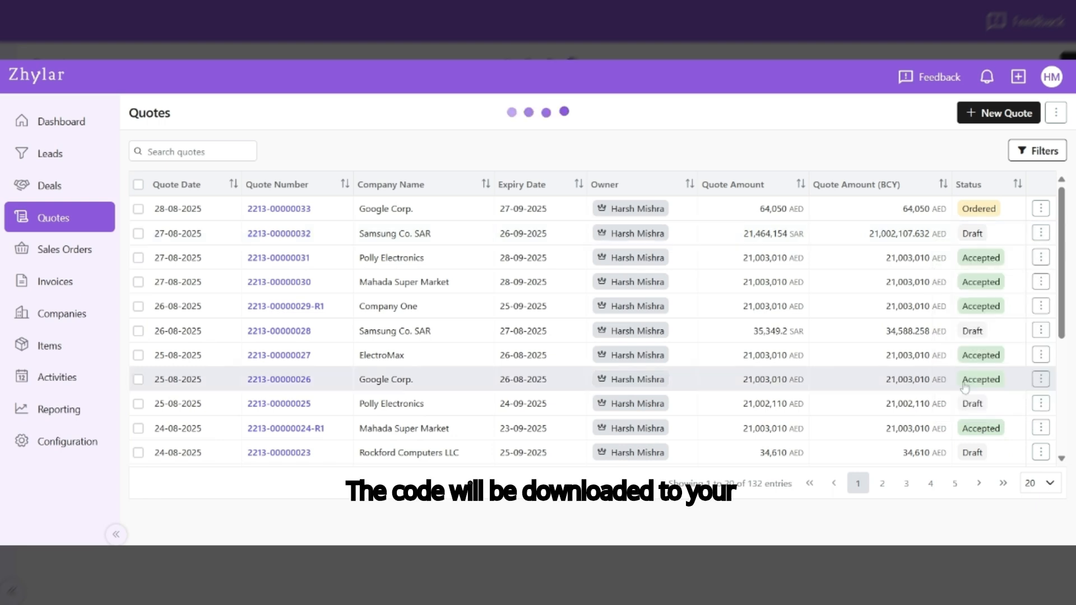